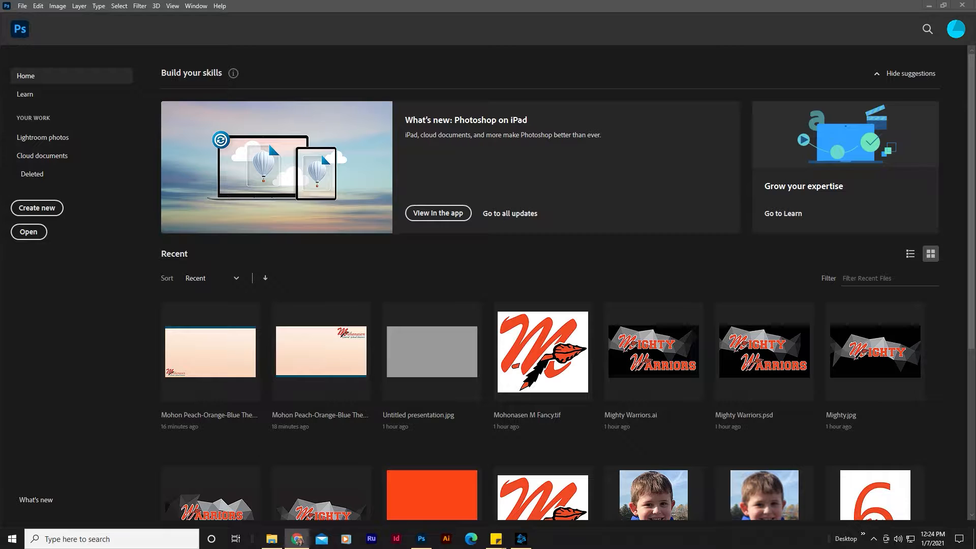
Step: Bring the Dispersion Effect tutorial document forward and read through its numbered instructions
{"action": "left_click_drag", "start_coordinate": [975, 23], "coordinate": [199, 19]}
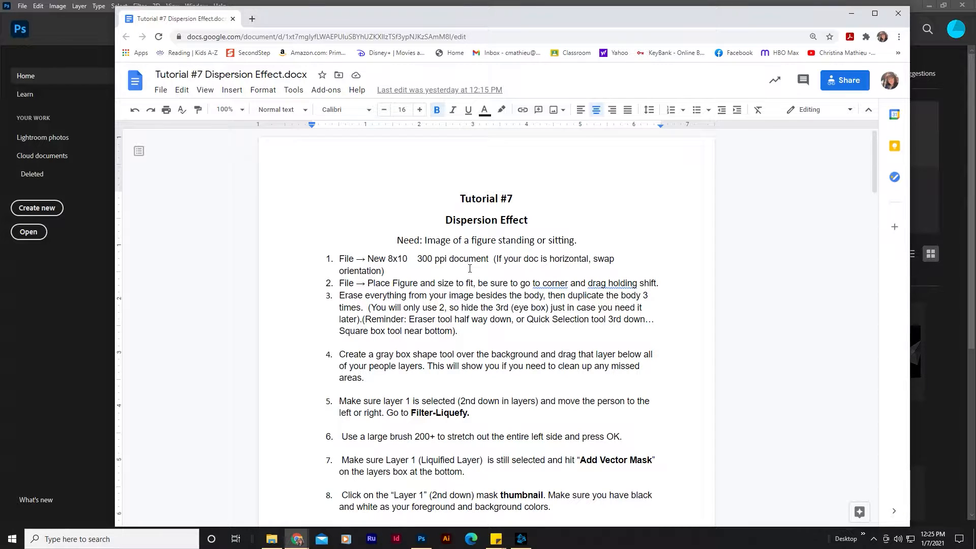
{"action": "scroll", "coordinate": [470, 269], "scroll_direction": "down", "scroll_amount": 1}
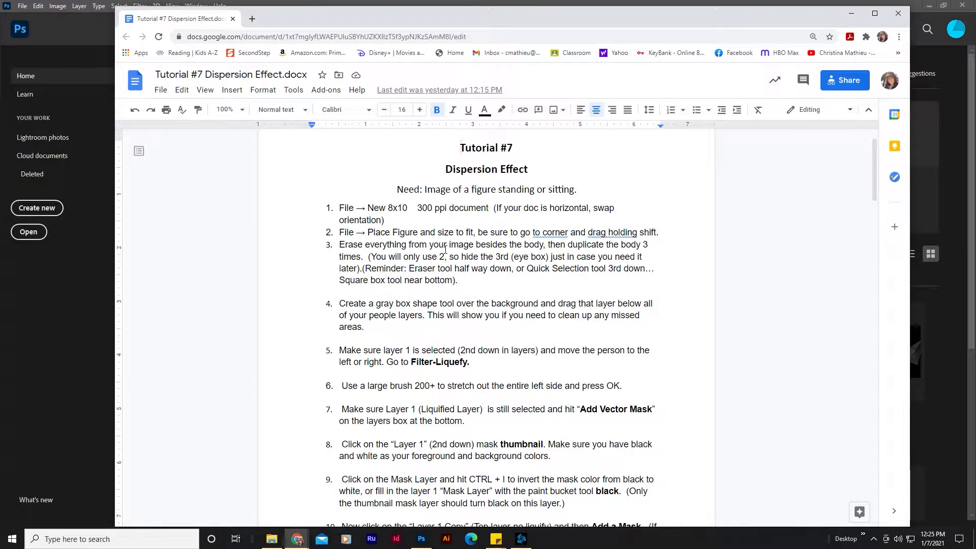
{"action": "scroll", "coordinate": [446, 249], "scroll_direction": "down", "scroll_amount": 7}
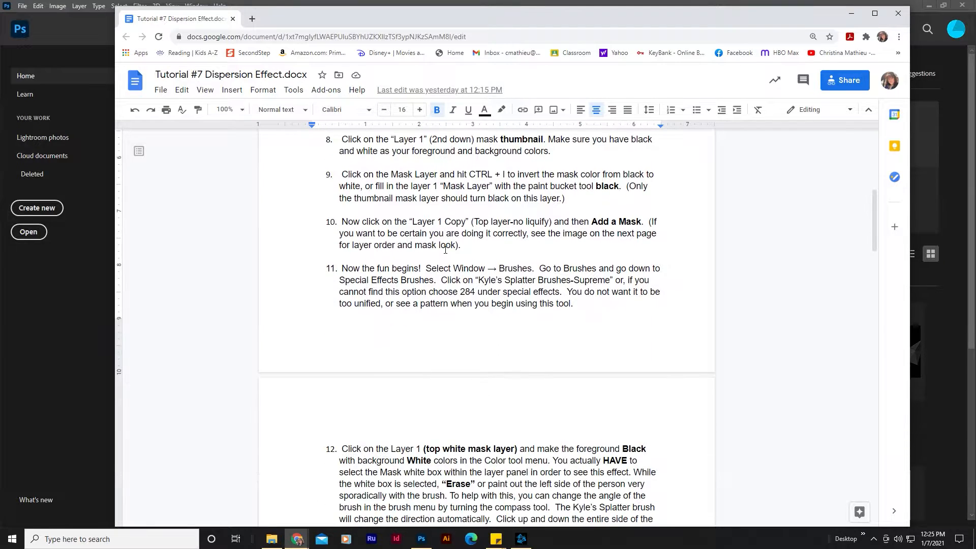
{"action": "scroll", "coordinate": [446, 250], "scroll_direction": "down", "scroll_amount": 10}
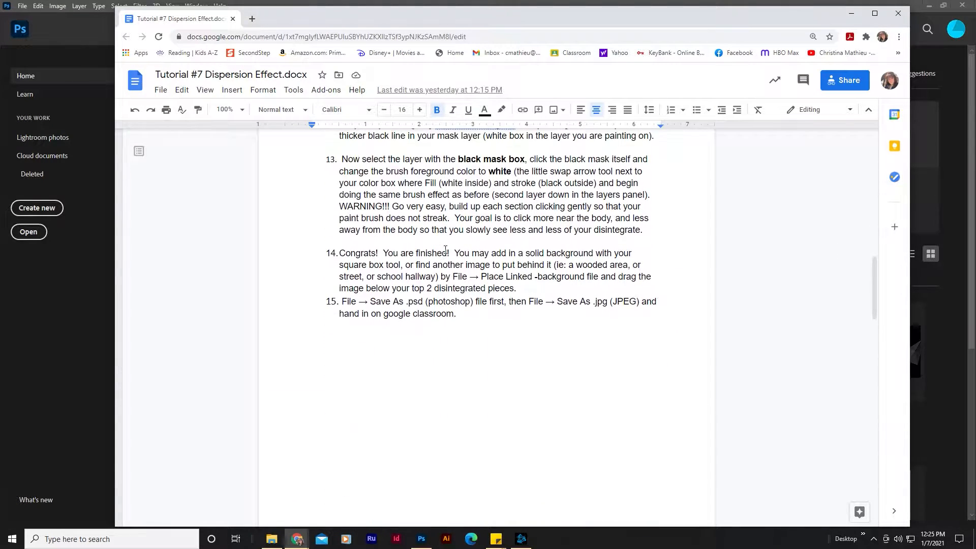
{"action": "scroll", "coordinate": [445, 250], "scroll_direction": "down", "scroll_amount": 8}
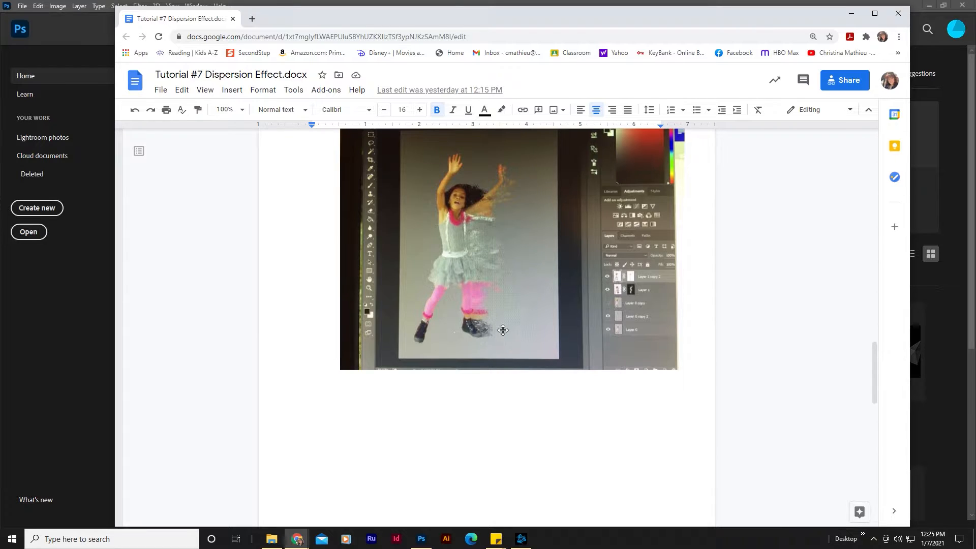
{"action": "scroll", "coordinate": [506, 327], "scroll_direction": "down", "scroll_amount": 10}
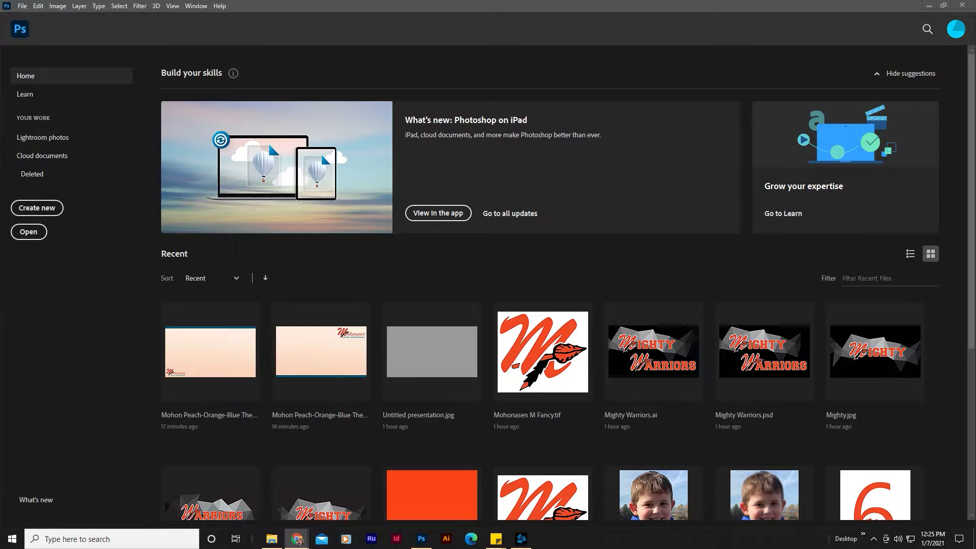
Step: Create a new 8 x 10 inch portrait document at 300 pixels/inch
{"action": "left_click", "coordinate": [55, 211]}
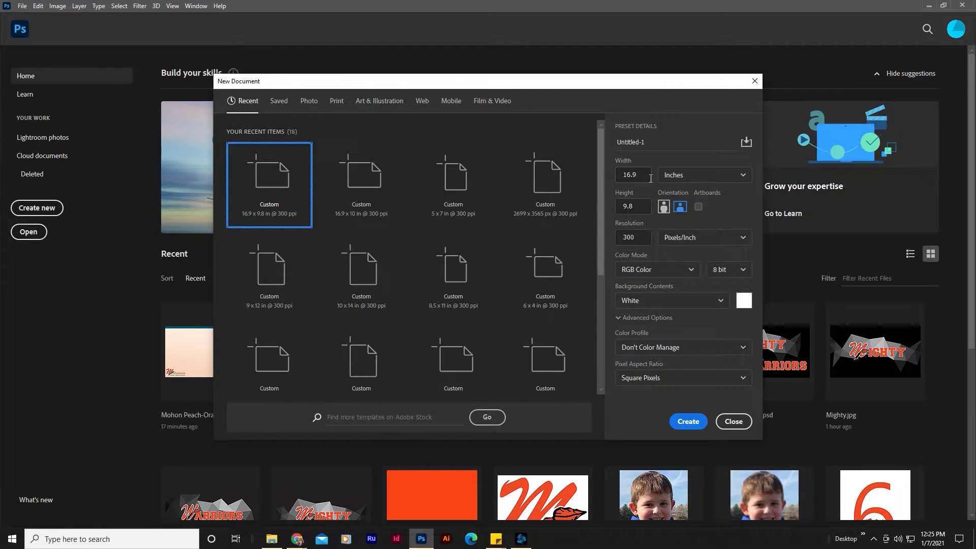
{"action": "left_click_drag", "start_coordinate": [650, 179], "coordinate": [615, 178]}
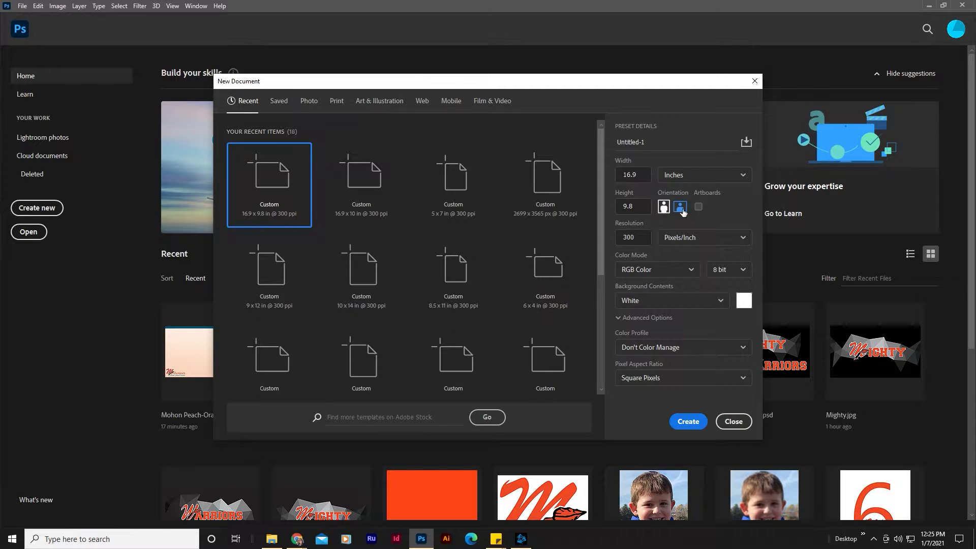
{"action": "left_click_drag", "start_coordinate": [646, 178], "coordinate": [613, 179]}
{"action": "type", "text": "8"}
{"action": "key", "text": "Tab"}
{"action": "key", "text": "Tab"}
{"action": "type", "text": "10"}
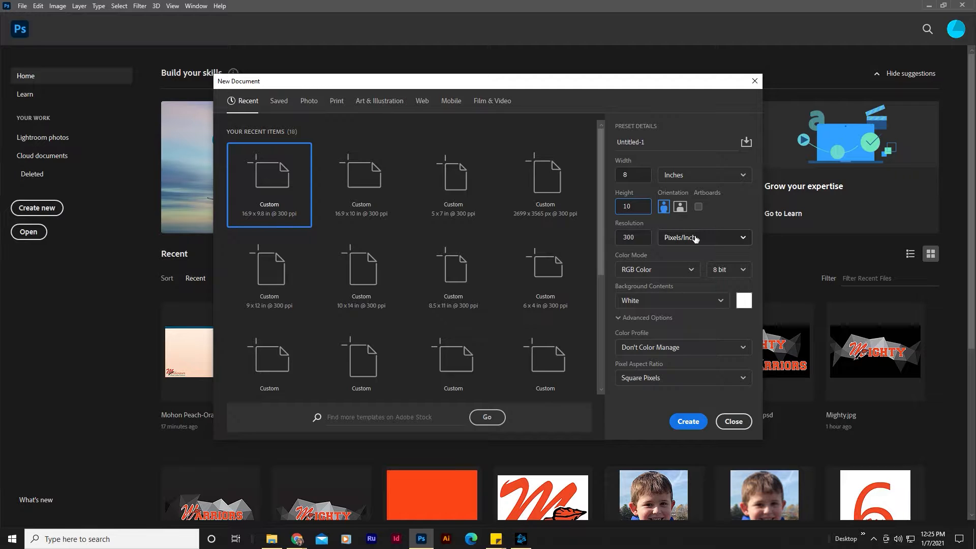
{"action": "left_click", "coordinate": [688, 422]}
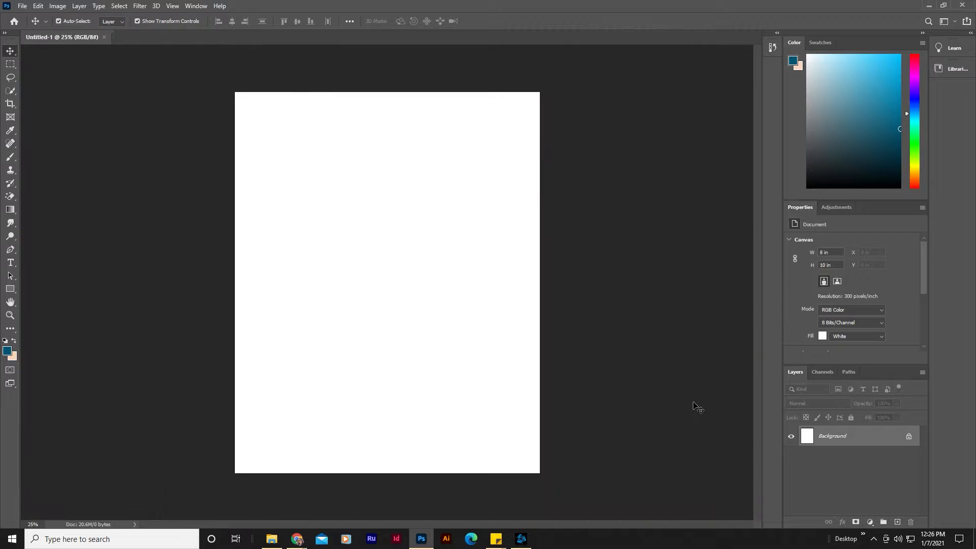
Step: Place the linked photo 5 from Downloads into the document and commit it
{"action": "left_click", "coordinate": [23, 6]}
{"action": "left_click", "coordinate": [76, 217]}
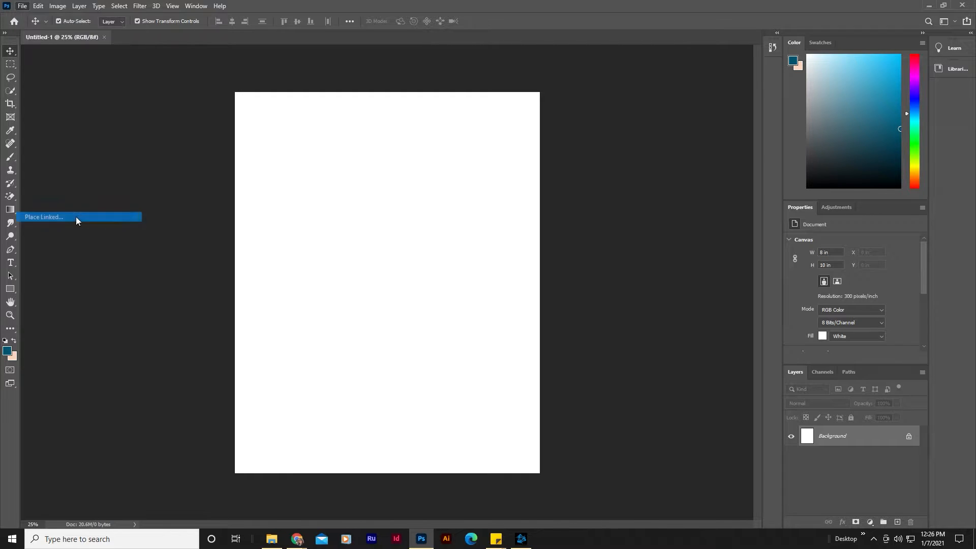
{"action": "left_click", "coordinate": [44, 61]}
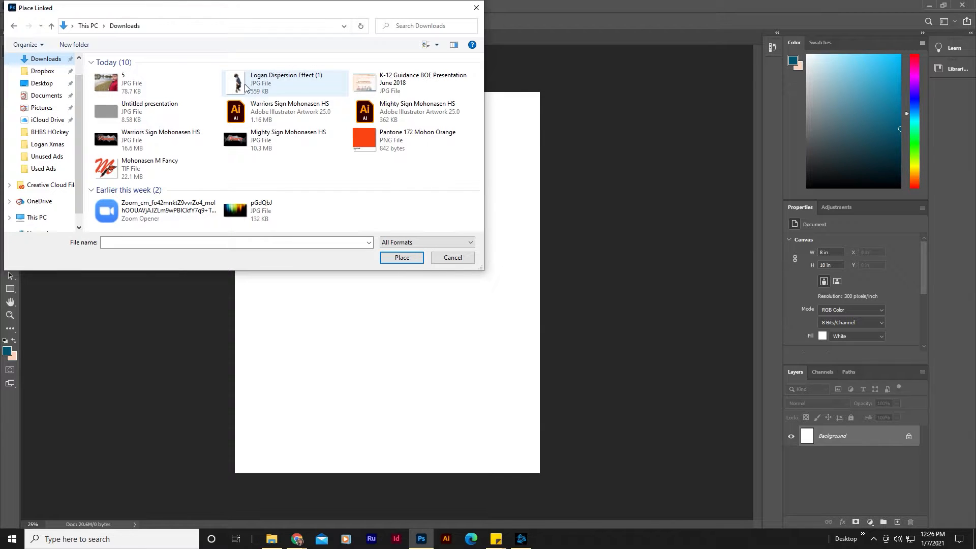
{"action": "double_click", "coordinate": [123, 83]}
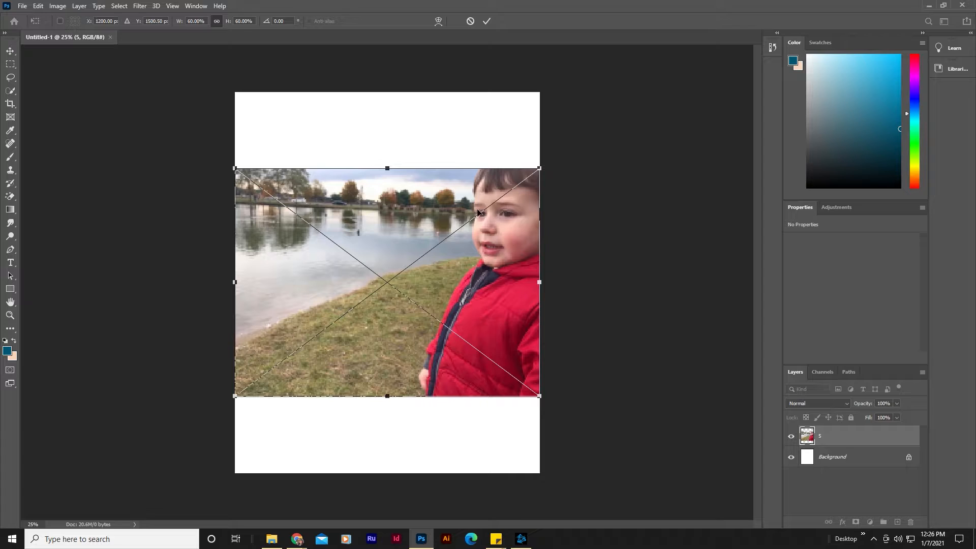
{"action": "key", "text": "Return"}
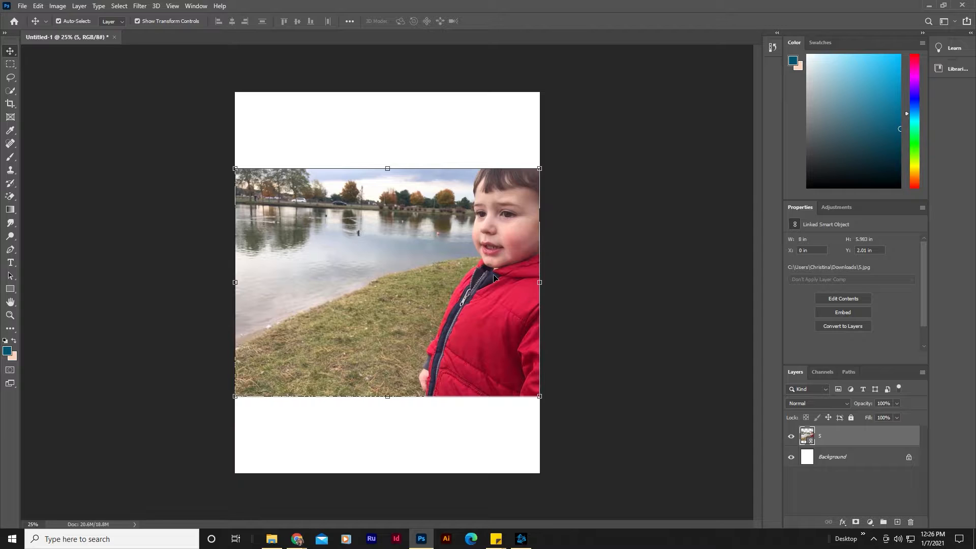
Step: Scale the placed photo up so it fills the full canvas height, then commit the transform
{"action": "left_click_drag", "start_coordinate": [548, 175], "coordinate": [655, 95]}
{"action": "left_click_drag", "start_coordinate": [279, 389], "coordinate": [172, 465]}
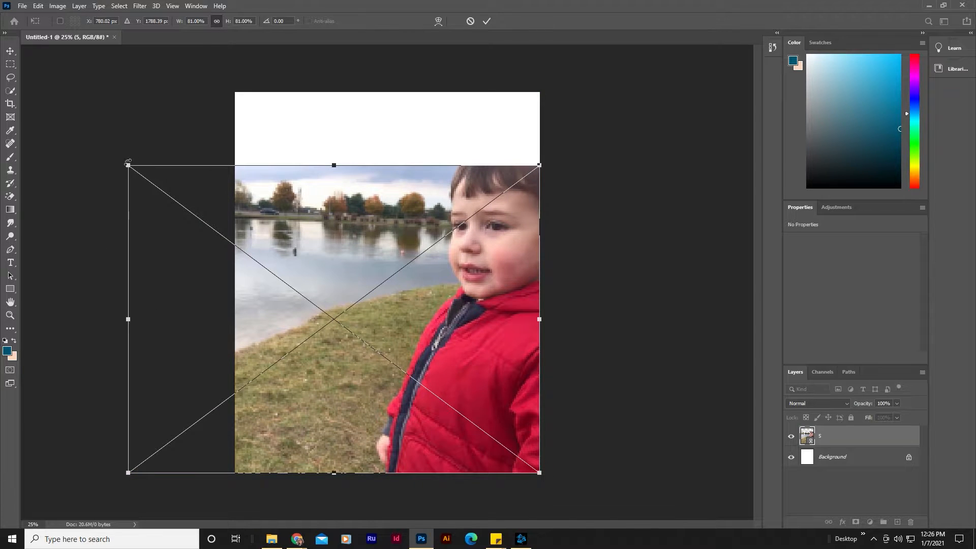
{"action": "left_click_drag", "start_coordinate": [133, 170], "coordinate": [77, 53]}
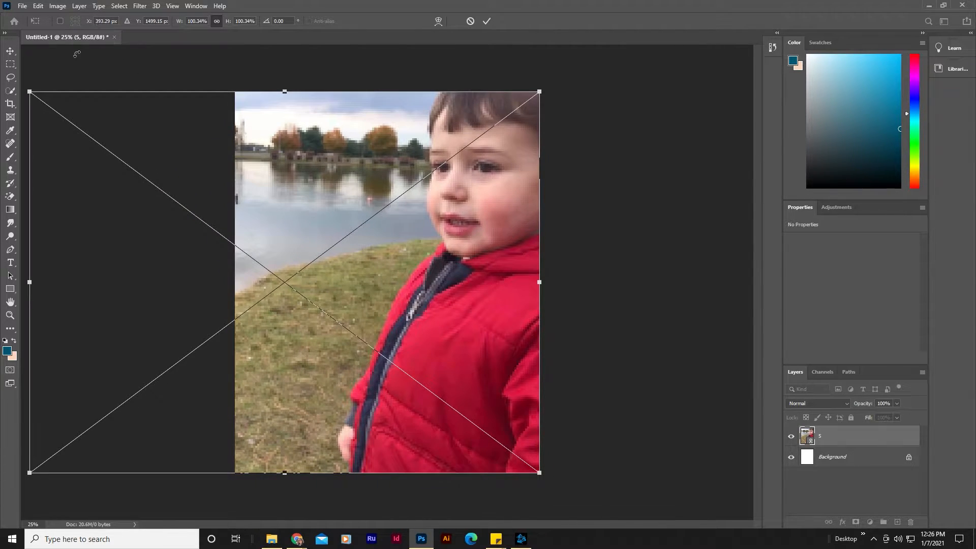
{"action": "key", "text": "Return"}
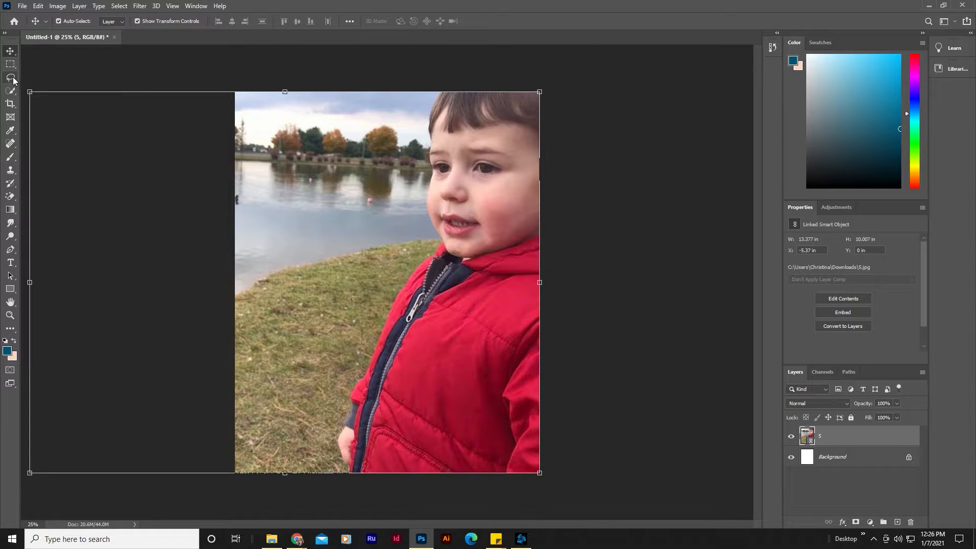
Step: Select the photo layer, switch to the Eraser tool, and rasterize the smart object when erasing starts
{"action": "left_click", "coordinate": [54, 72]}
{"action": "left_click", "coordinate": [10, 91]}
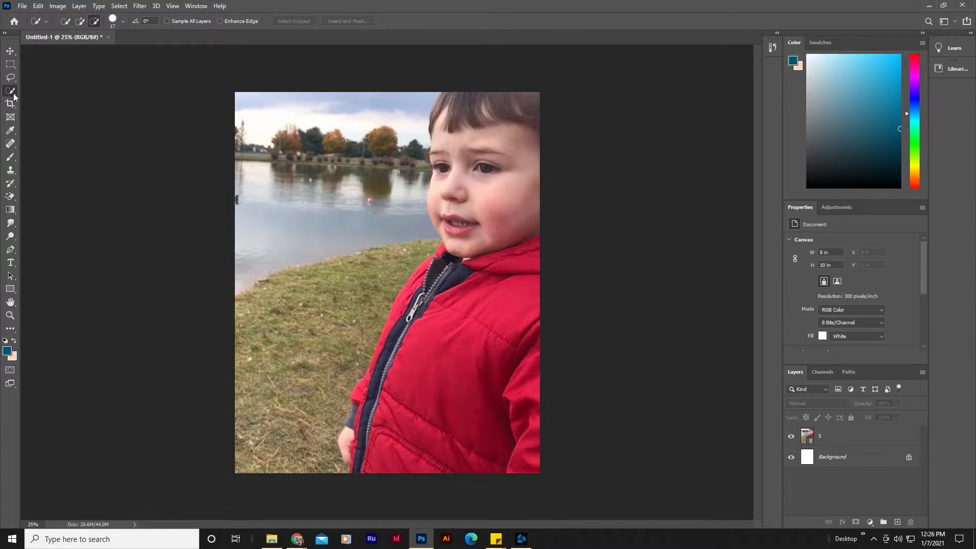
{"action": "left_click", "coordinate": [820, 438]}
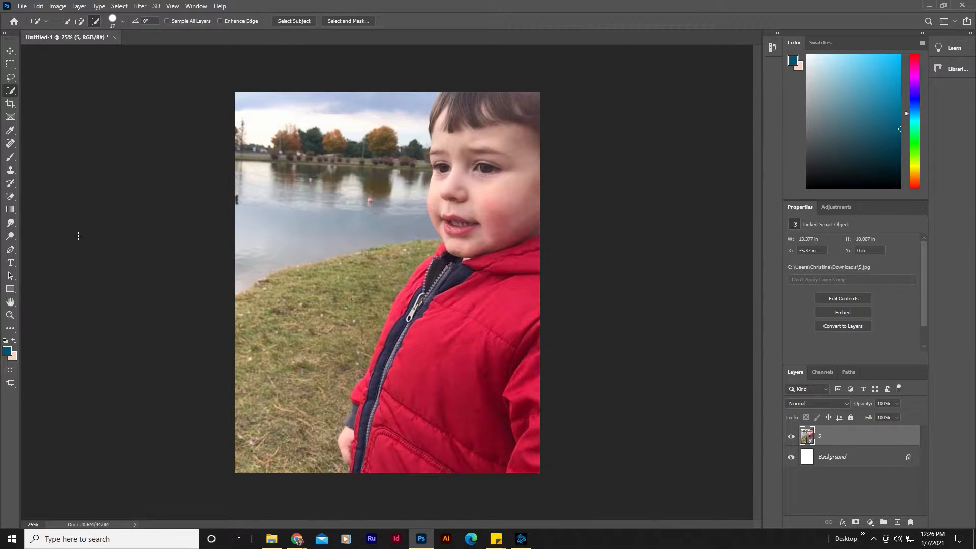
{"action": "right_click", "coordinate": [15, 201]}
{"action": "left_click", "coordinate": [51, 197]}
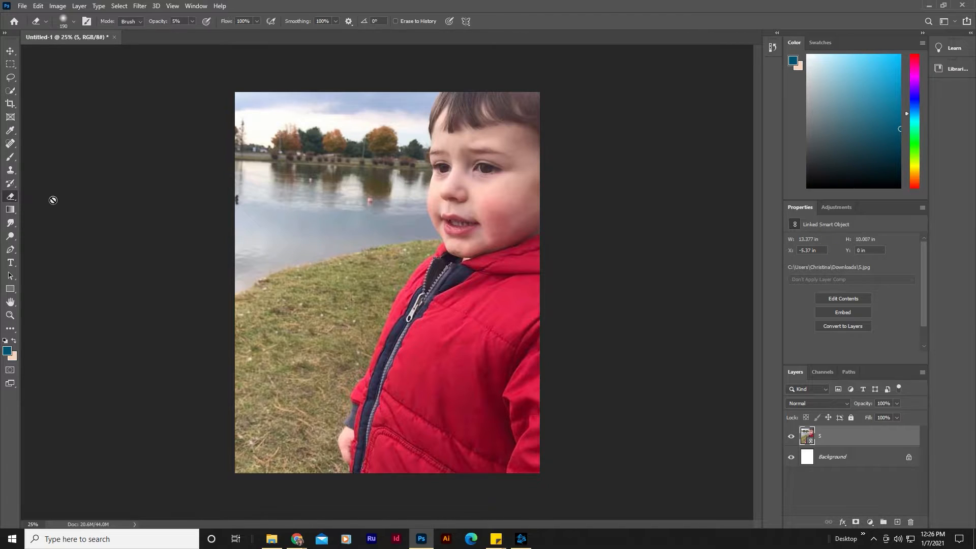
{"action": "left_click", "coordinate": [351, 210]}
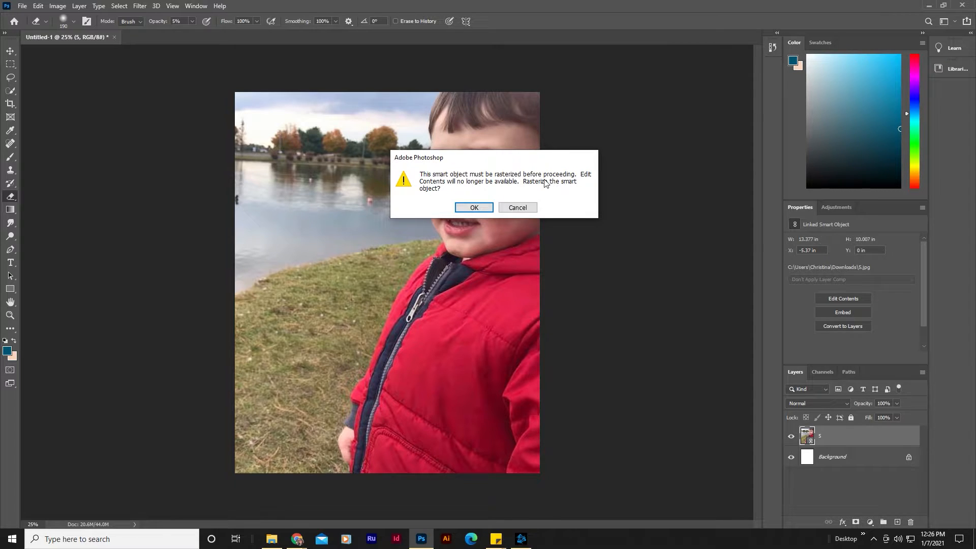
{"action": "left_click", "coordinate": [475, 207]}
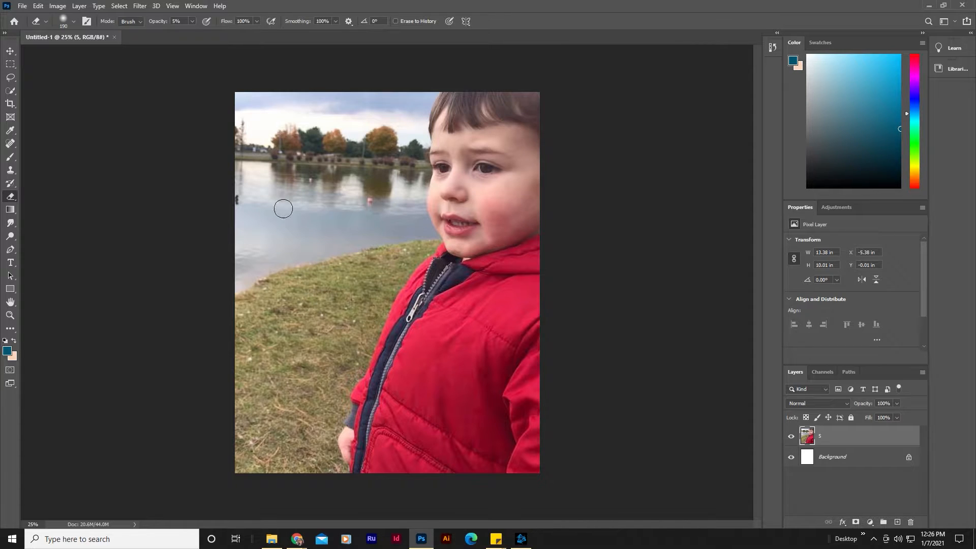
Step: Set the eraser opacity to 100% and erase a small patch of the background near the shoreline
{"action": "left_click", "coordinate": [193, 22]}
{"action": "left_click_drag", "start_coordinate": [191, 33], "coordinate": [295, 35]}
{"action": "left_click", "coordinate": [310, 314]}
{"action": "left_click_drag", "start_coordinate": [308, 249], "coordinate": [309, 274]}
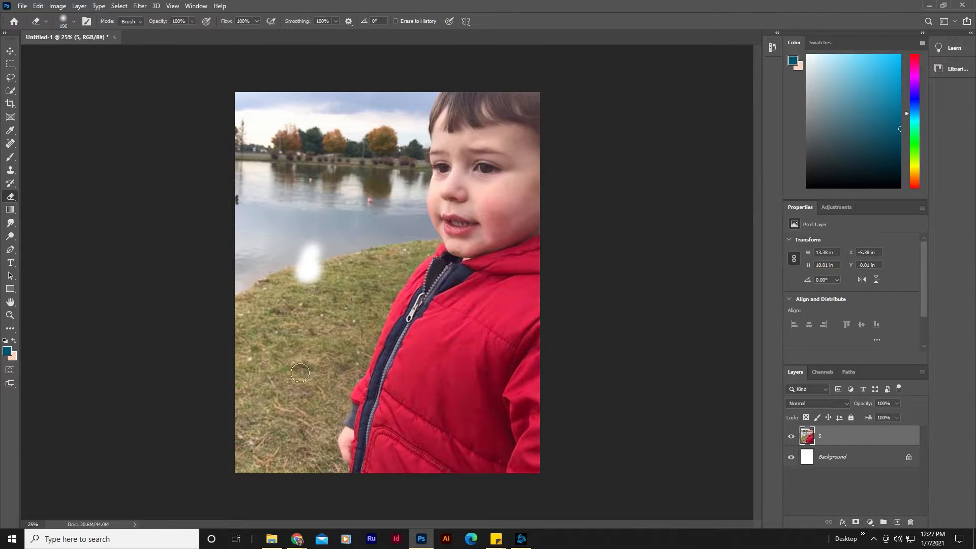
Step: Choose the Quick Selection tool, enlarge its brush to about 122 px, and select the background around the child
{"action": "left_click", "coordinate": [10, 51]}
{"action": "left_click", "coordinate": [10, 91]}
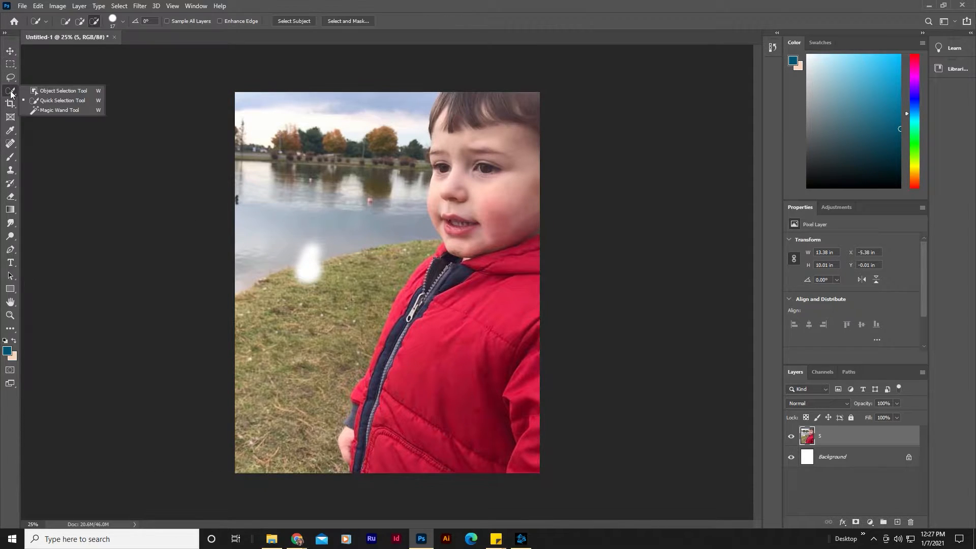
{"action": "left_click", "coordinate": [60, 102]}
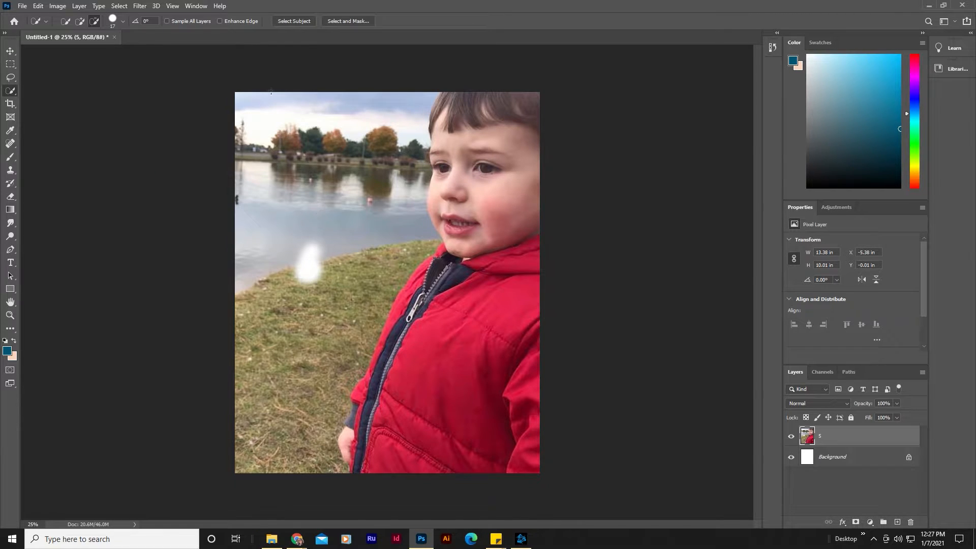
{"action": "left_click", "coordinate": [121, 22]}
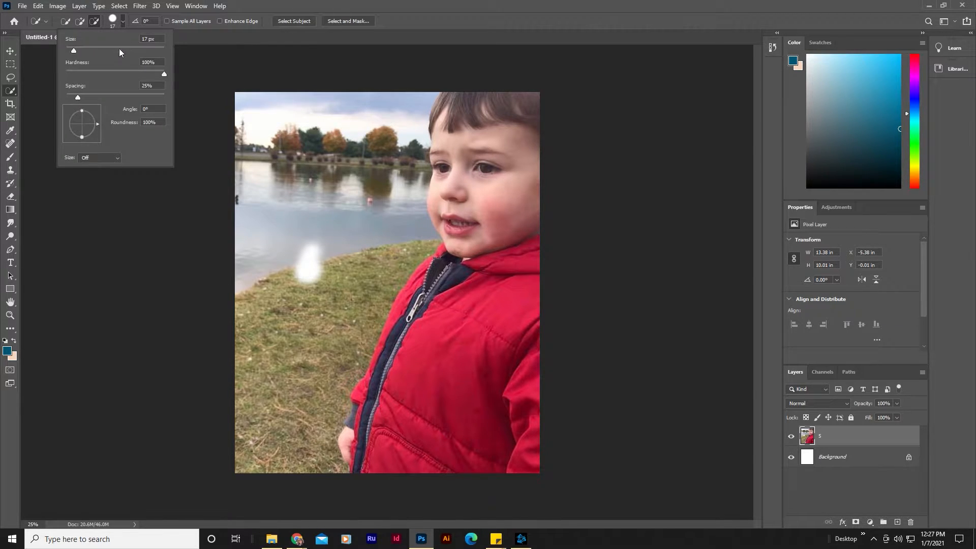
{"action": "left_click_drag", "start_coordinate": [90, 49], "coordinate": [121, 52]}
{"action": "left_click", "coordinate": [336, 135]}
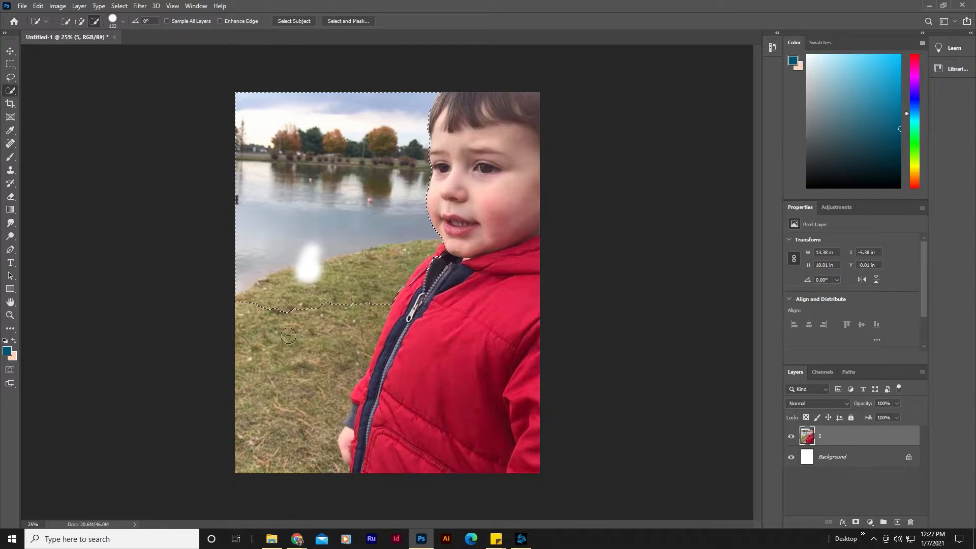
{"action": "mouse_move", "coordinate": [289, 335]}
{"action": "left_mouse_down"}
{"action": "mouse_move", "coordinate": [286, 426]}
{"action": "mouse_move", "coordinate": [391, 355]}
{"action": "left_mouse_up"}
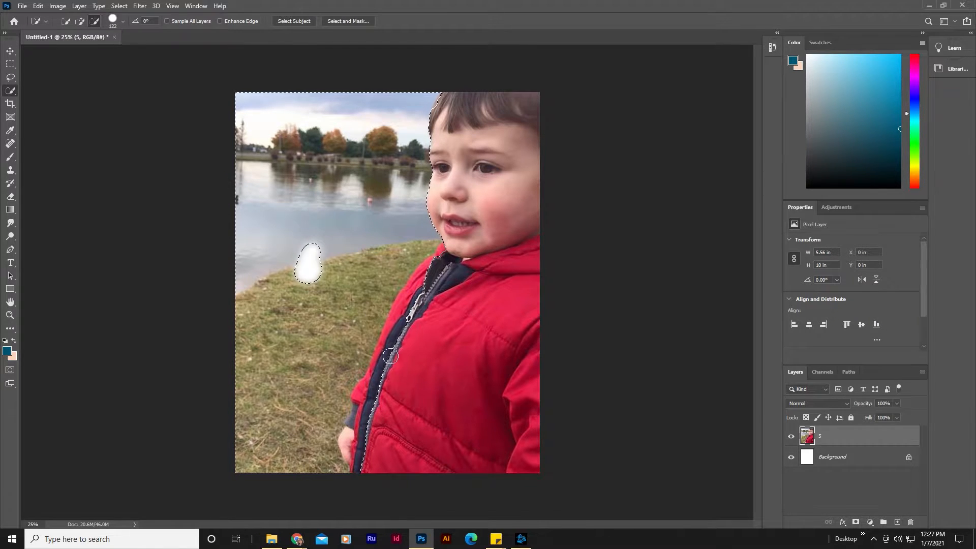
Step: Subtract the child's arm area from the selection and delete the selected background
{"action": "left_click", "coordinate": [94, 22]}
{"action": "mouse_move", "coordinate": [440, 283]}
{"action": "left_mouse_down"}
{"action": "mouse_move", "coordinate": [412, 320]}
{"action": "mouse_move", "coordinate": [378, 448]}
{"action": "mouse_move", "coordinate": [403, 365]}
{"action": "mouse_move", "coordinate": [387, 377]}
{"action": "mouse_move", "coordinate": [389, 367]}
{"action": "mouse_move", "coordinate": [366, 422]}
{"action": "left_mouse_up"}
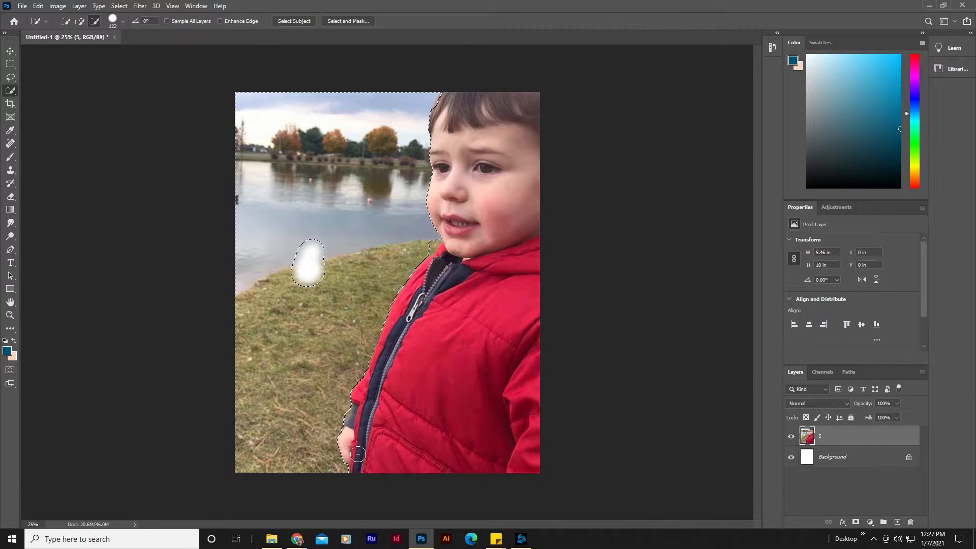
{"action": "left_click", "coordinate": [81, 22]}
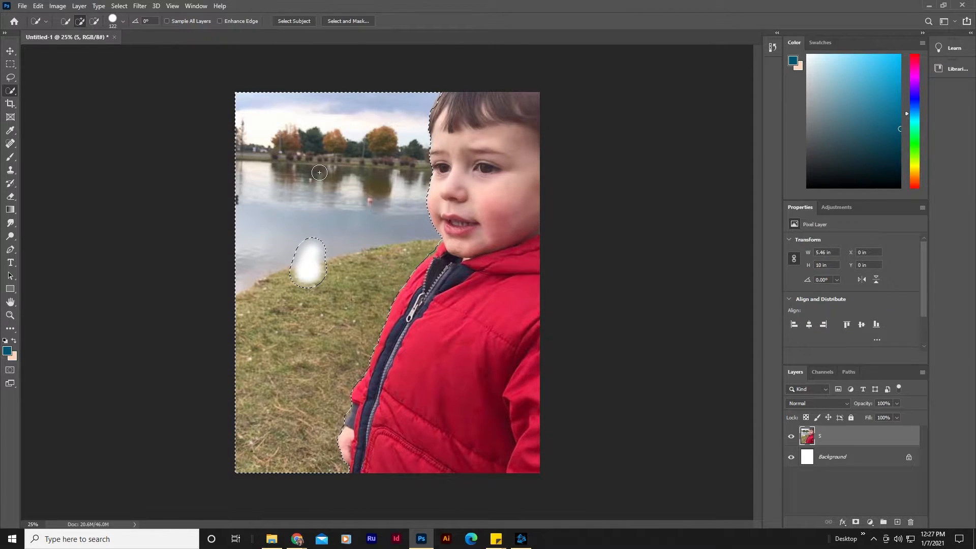
{"action": "key", "text": "Delete"}
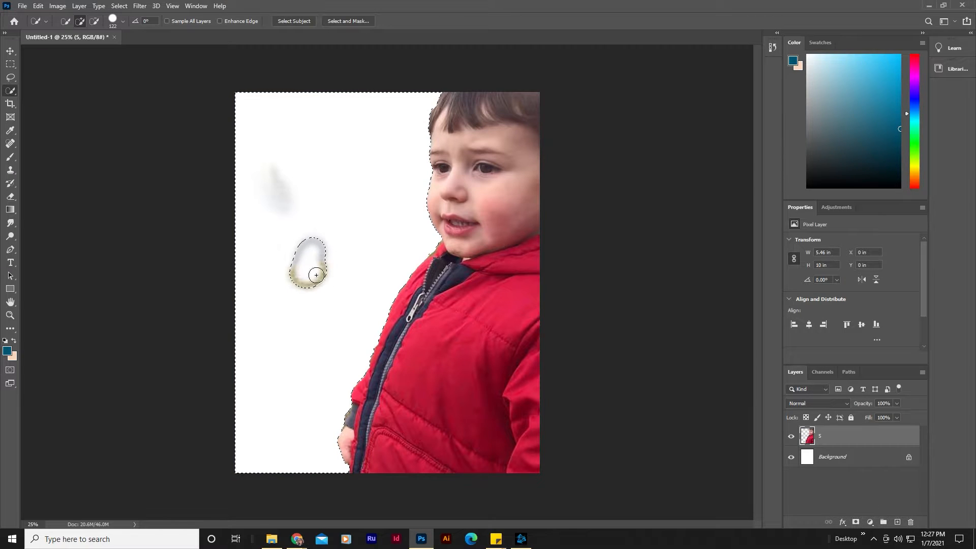
Step: Select the leftover smudge in the erased area and delete it, then deselect
{"action": "key", "text": "ctrl+d"}
{"action": "mouse_move", "coordinate": [324, 251]}
{"action": "left_mouse_down"}
{"action": "mouse_move", "coordinate": [311, 293]}
{"action": "mouse_move", "coordinate": [325, 242]}
{"action": "mouse_move", "coordinate": [320, 250]}
{"action": "mouse_move", "coordinate": [319, 242]}
{"action": "mouse_move", "coordinate": [271, 243]}
{"action": "mouse_move", "coordinate": [277, 170]}
{"action": "left_mouse_up"}
{"action": "key", "text": "Delete"}
{"action": "key", "text": "ctrl+d"}
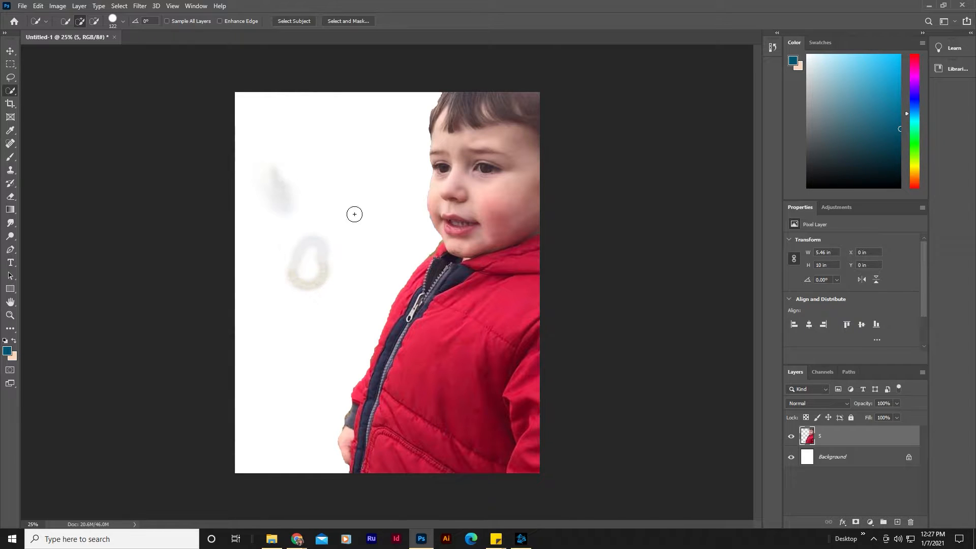
Step: Lasso around the remaining gray smudges on the left side and remove them, then deselect
{"action": "left_click", "coordinate": [10, 77]}
{"action": "mouse_move", "coordinate": [251, 179]}
{"action": "left_mouse_down"}
{"action": "mouse_move", "coordinate": [274, 120]}
{"action": "mouse_move", "coordinate": [384, 238]}
{"action": "mouse_move", "coordinate": [360, 338]}
{"action": "mouse_move", "coordinate": [293, 342]}
{"action": "left_mouse_up"}
{"action": "key", "text": "ctrl+d"}
{"action": "mouse_move", "coordinate": [350, 159]}
{"action": "left_mouse_down"}
{"action": "mouse_move", "coordinate": [231, 205]}
{"action": "mouse_move", "coordinate": [296, 312]}
{"action": "mouse_move", "coordinate": [345, 178]}
{"action": "left_mouse_up"}
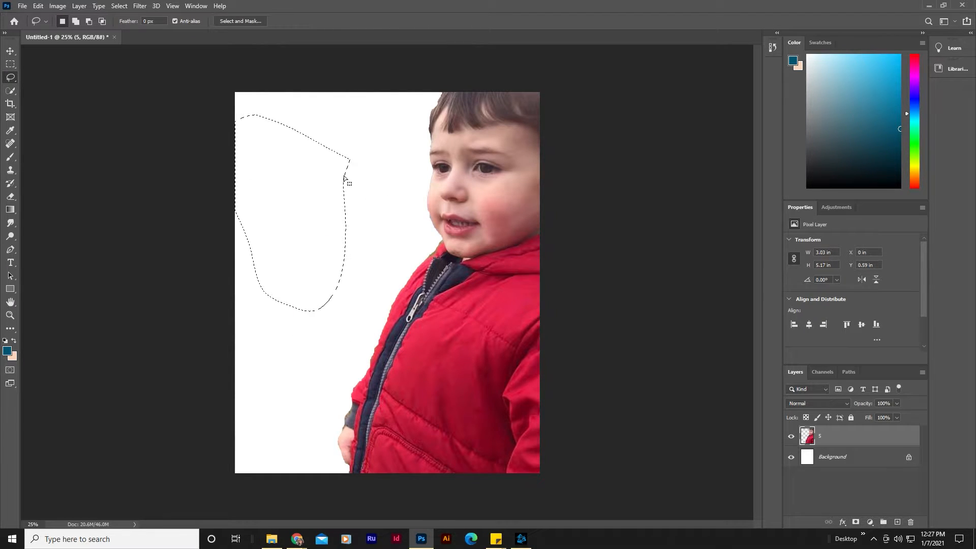
{"action": "key", "text": "ctrl+d"}
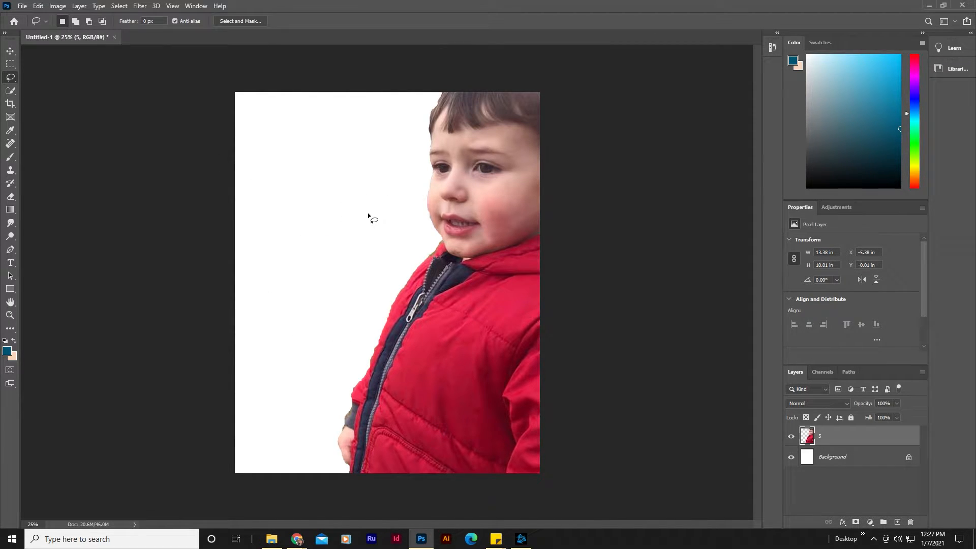
Step: Undo the recent deletions and step back through the history to the state right after the eraser was used
{"action": "key", "text": "ctrl+z"}
{"action": "key", "text": "ctrl+z"}
{"action": "key", "text": "ctrl+z"}
{"action": "key", "text": "ctrl+z"}
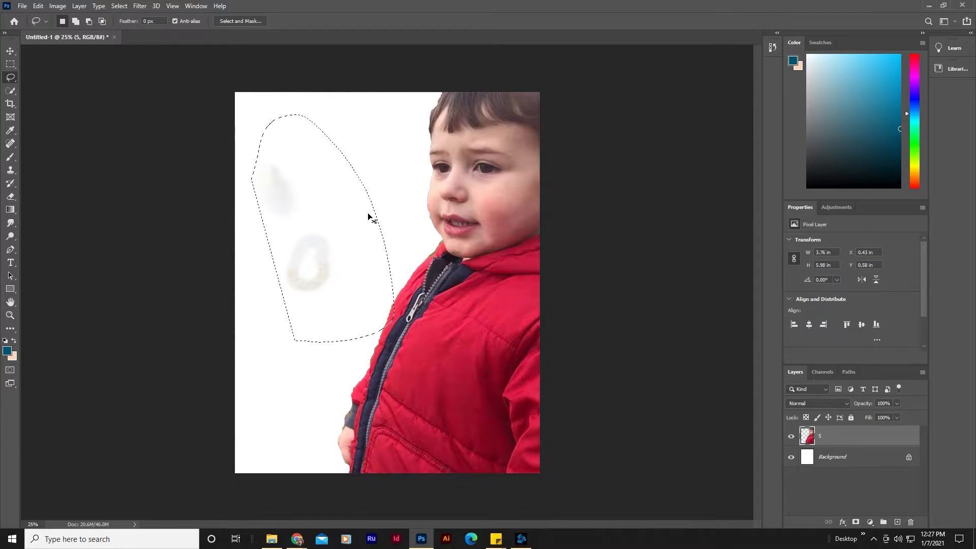
{"action": "left_click", "coordinate": [773, 48]}
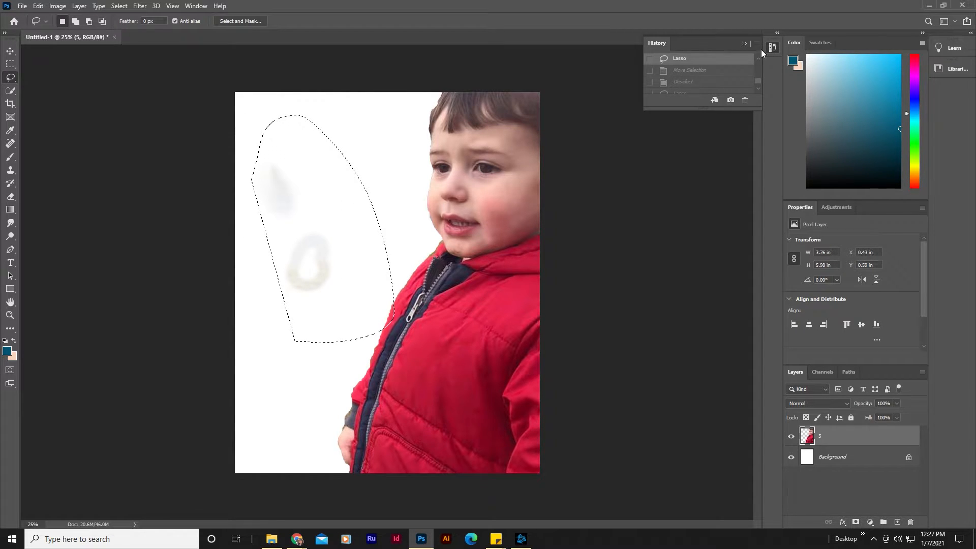
{"action": "left_click", "coordinate": [709, 66]}
{"action": "scroll", "coordinate": [709, 67], "scroll_direction": "up", "scroll_amount": 2}
{"action": "left_click", "coordinate": [709, 66]}
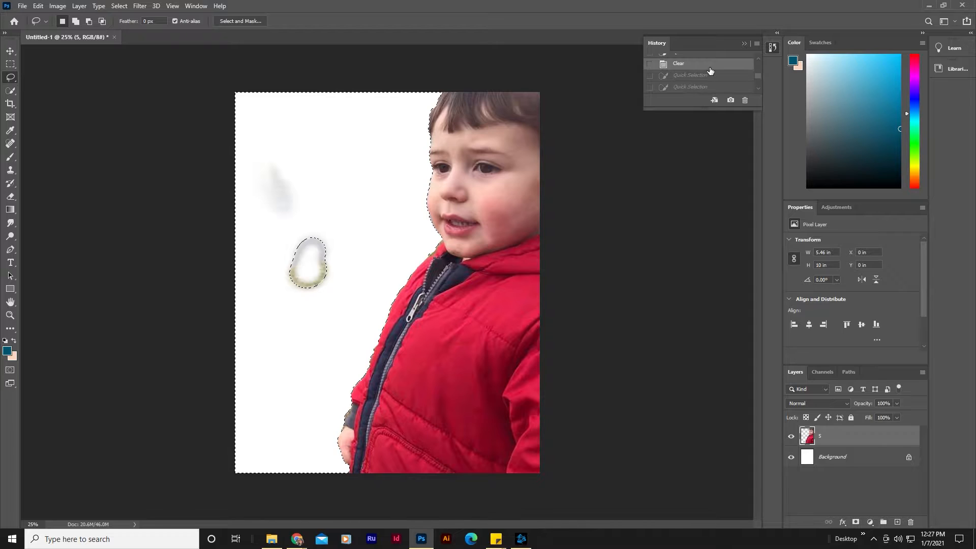
{"action": "scroll", "coordinate": [709, 67], "scroll_direction": "up", "scroll_amount": 2}
{"action": "left_click", "coordinate": [710, 66]}
{"action": "scroll", "coordinate": [709, 67], "scroll_direction": "up", "scroll_amount": 1}
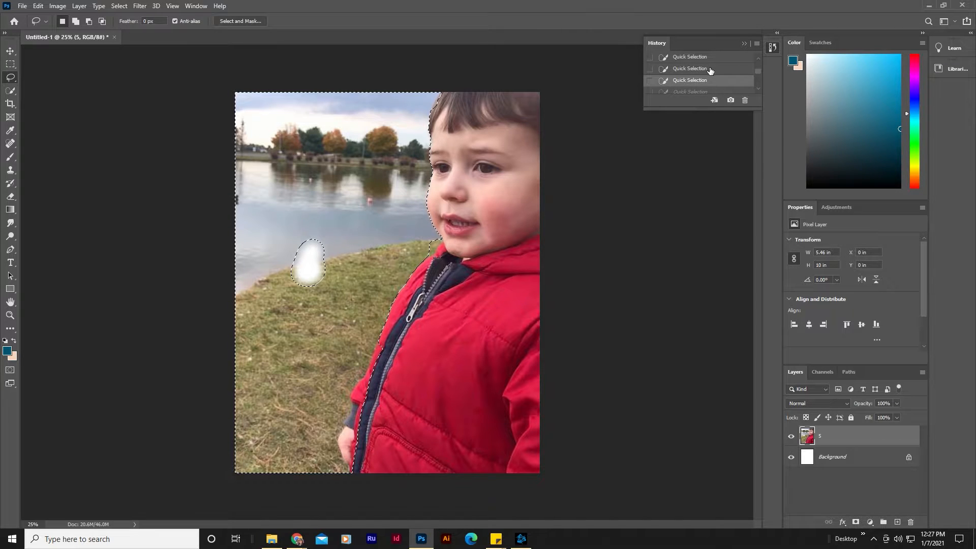
{"action": "left_click", "coordinate": [709, 67]}
{"action": "scroll", "coordinate": [709, 65], "scroll_direction": "up", "scroll_amount": 1}
{"action": "scroll", "coordinate": [710, 66], "scroll_direction": "up", "scroll_amount": 1}
{"action": "left_click", "coordinate": [710, 65]}
{"action": "scroll", "coordinate": [710, 67], "scroll_direction": "up", "scroll_amount": 1}
{"action": "scroll", "coordinate": [710, 66], "scroll_direction": "up", "scroll_amount": 1}
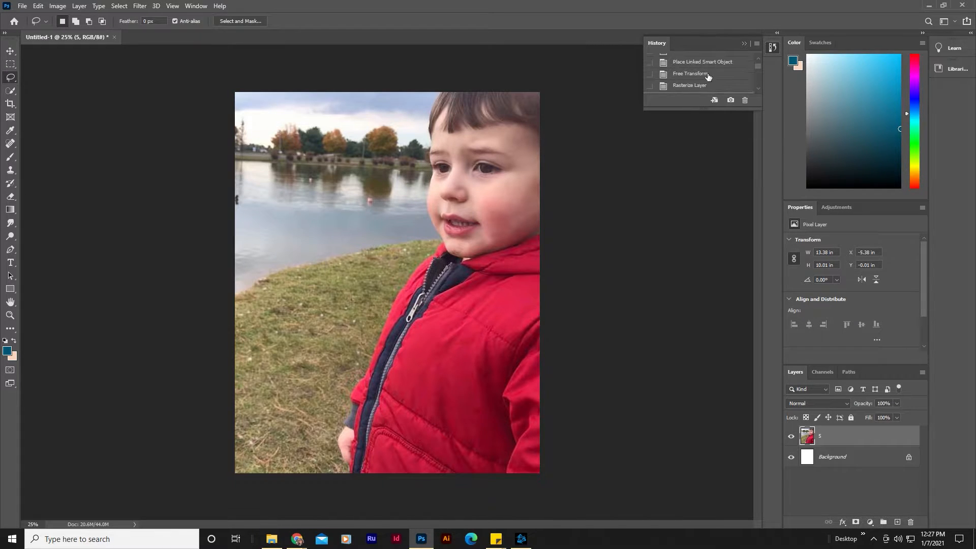
{"action": "scroll", "coordinate": [707, 82], "scroll_direction": "down", "scroll_amount": 1}
{"action": "left_click", "coordinate": [707, 66]}
{"action": "left_click", "coordinate": [705, 79]}
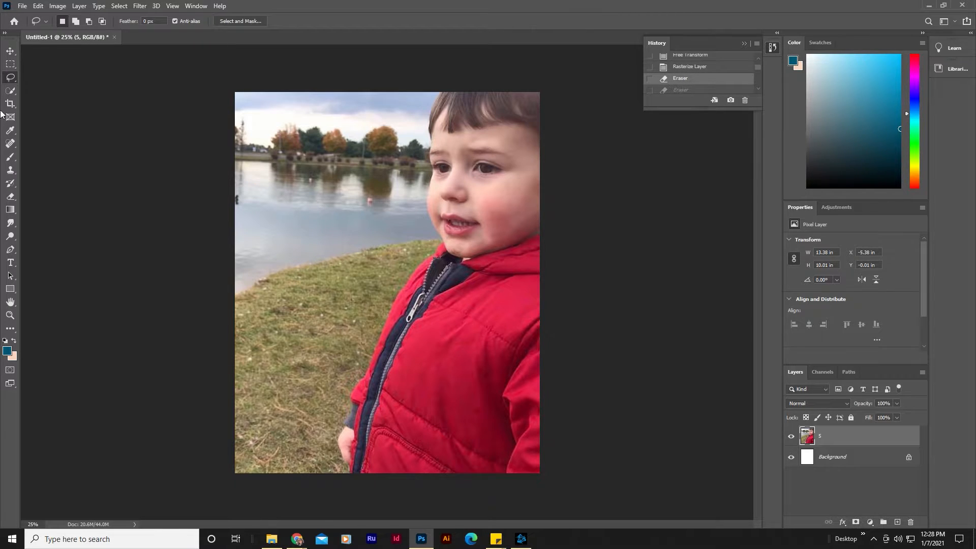
Step: Select the child with the Quick Selection tool, then subtract the stray area beside his hand from the selection
{"action": "left_click", "coordinate": [10, 91]}
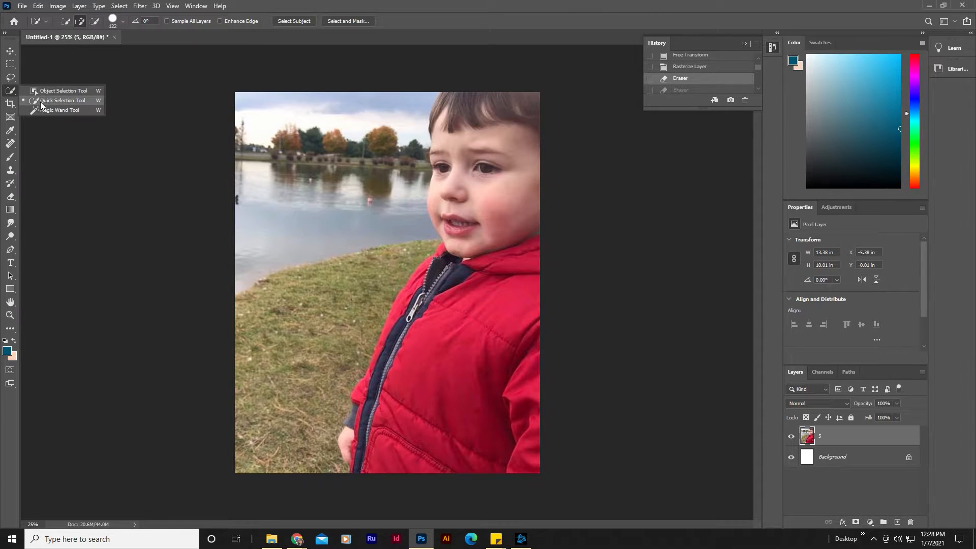
{"action": "left_click", "coordinate": [40, 101]}
{"action": "mouse_move", "coordinate": [531, 178]}
{"action": "left_mouse_down"}
{"action": "mouse_move", "coordinate": [459, 131]}
{"action": "mouse_move", "coordinate": [460, 158]}
{"action": "mouse_move", "coordinate": [452, 109]}
{"action": "left_mouse_up"}
{"action": "mouse_move", "coordinate": [461, 186]}
{"action": "left_mouse_down"}
{"action": "mouse_move", "coordinate": [483, 283]}
{"action": "mouse_move", "coordinate": [468, 294]}
{"action": "mouse_move", "coordinate": [466, 264]}
{"action": "mouse_move", "coordinate": [454, 263]}
{"action": "mouse_move", "coordinate": [436, 285]}
{"action": "mouse_move", "coordinate": [426, 341]}
{"action": "mouse_move", "coordinate": [489, 345]}
{"action": "mouse_move", "coordinate": [425, 298]}
{"action": "mouse_move", "coordinate": [381, 403]}
{"action": "mouse_move", "coordinate": [366, 414]}
{"action": "mouse_move", "coordinate": [363, 456]}
{"action": "mouse_move", "coordinate": [371, 431]}
{"action": "left_mouse_up"}
{"action": "left_click", "coordinate": [94, 21]}
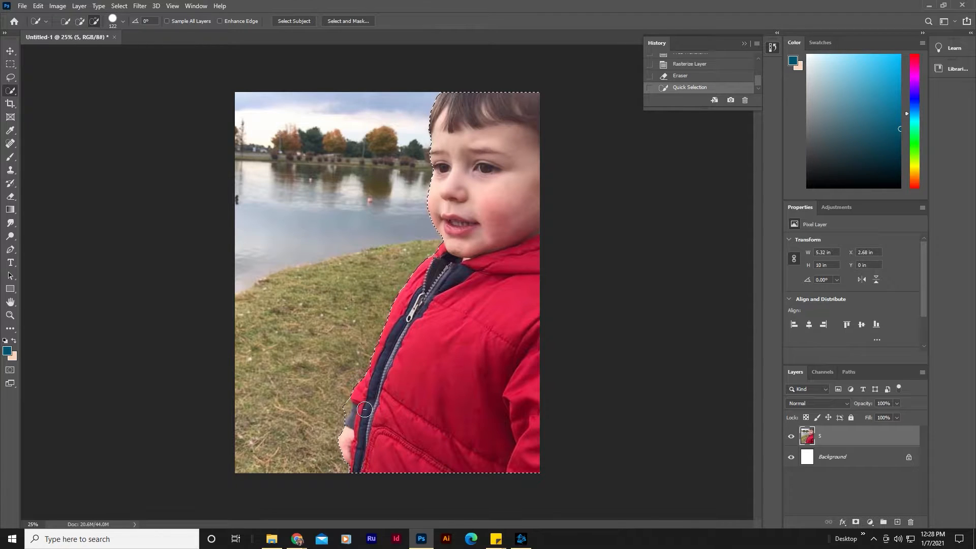
{"action": "left_click", "coordinate": [339, 417]}
{"action": "left_click", "coordinate": [353, 414]}
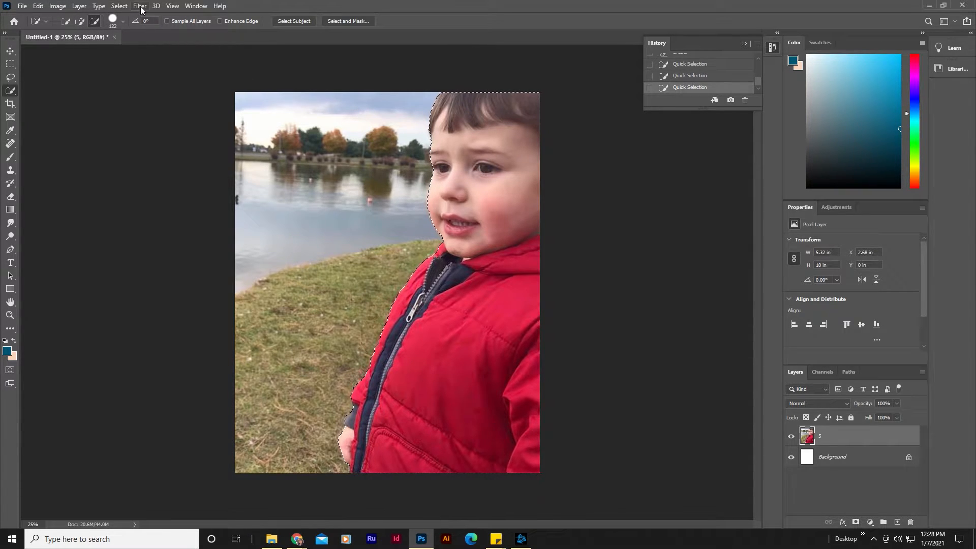
Step: Invert the selection and delete the photo's background around the child
{"action": "left_click", "coordinate": [122, 6]}
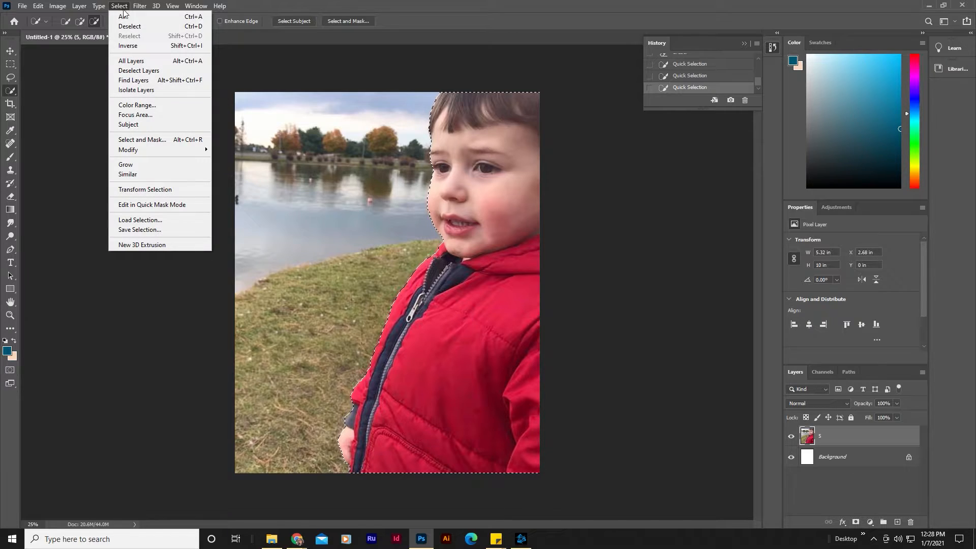
{"action": "left_click", "coordinate": [174, 46]}
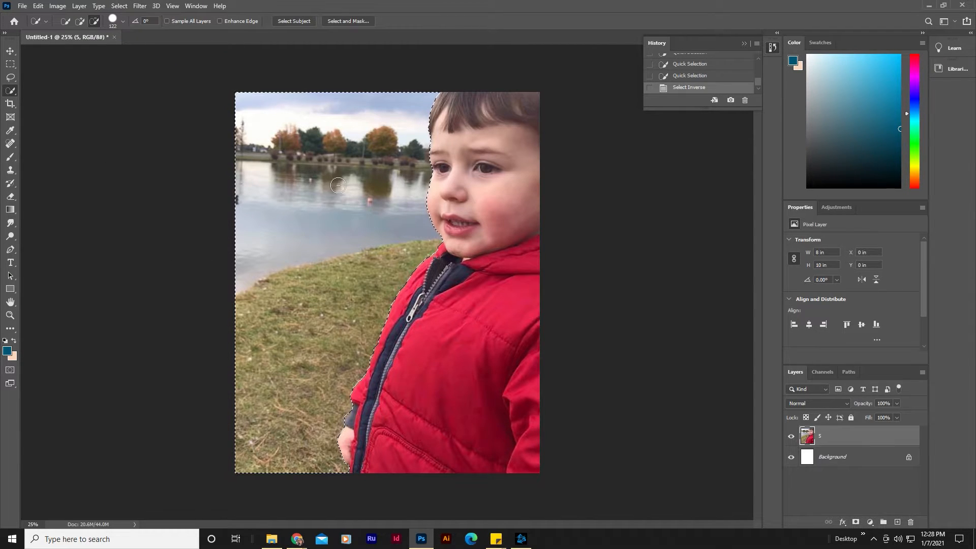
{"action": "key", "text": "Delete"}
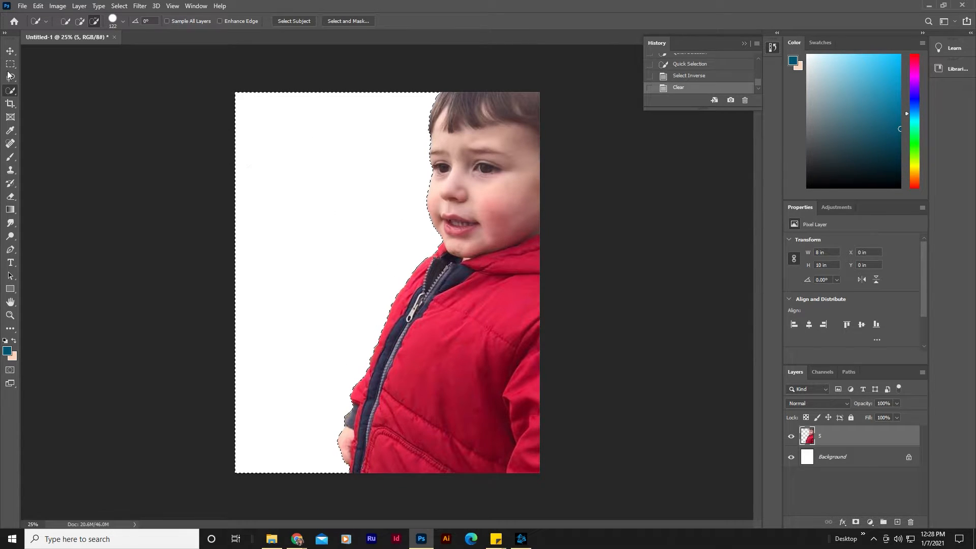
Step: Delete the child photo layer entirely and clear the selection
{"action": "left_click", "coordinate": [10, 51]}
{"action": "key", "text": "Delete"}
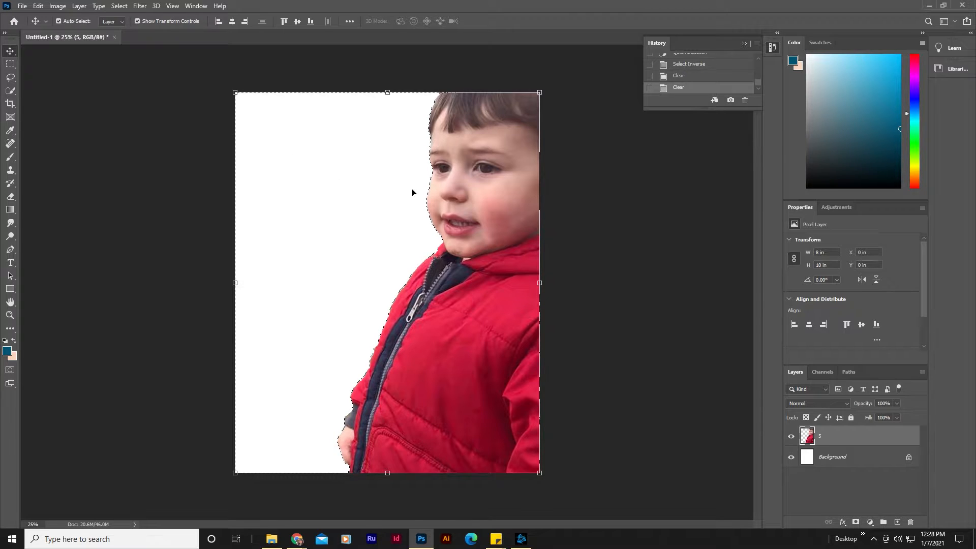
{"action": "left_click_drag", "start_coordinate": [826, 442], "coordinate": [910, 522]}
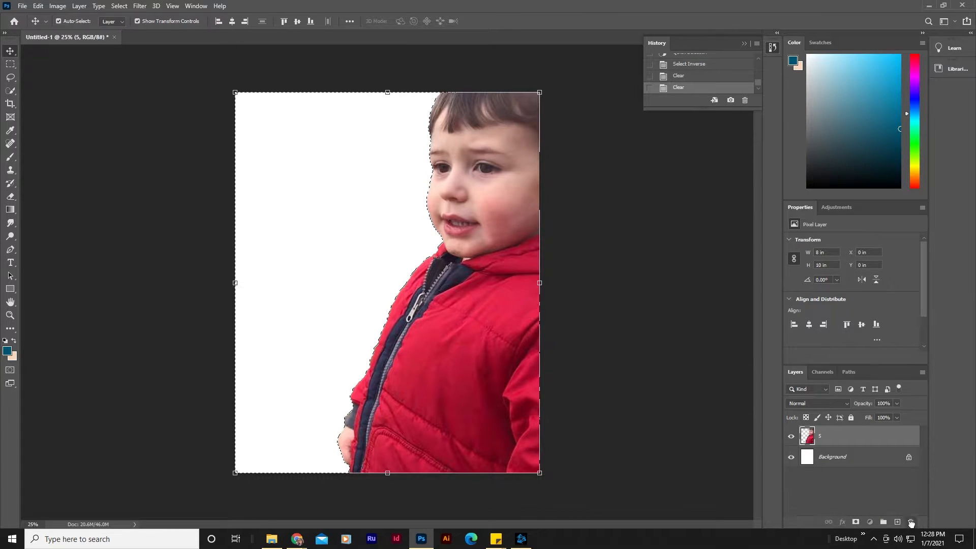
{"action": "left_click", "coordinate": [9, 78]}
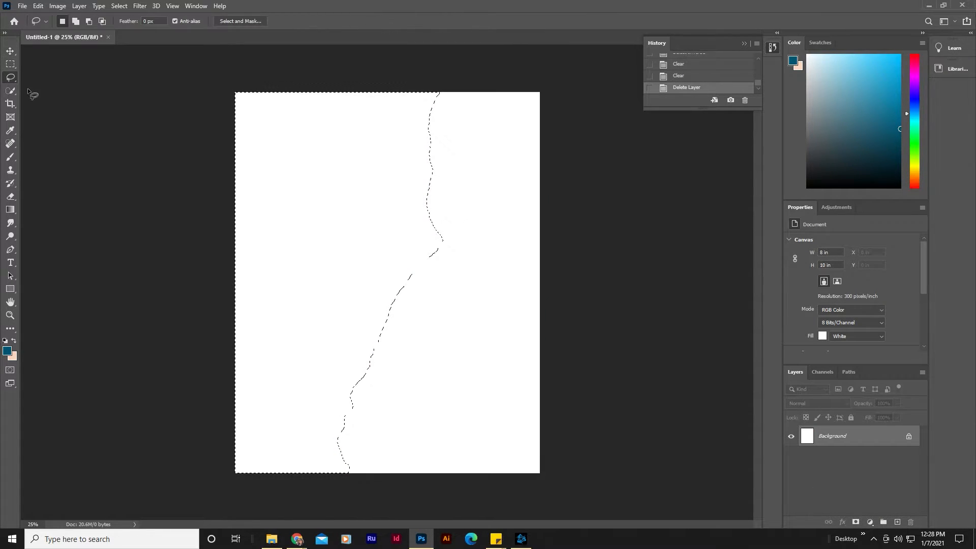
{"action": "left_click", "coordinate": [202, 147]}
{"action": "left_click", "coordinate": [8, 51]}
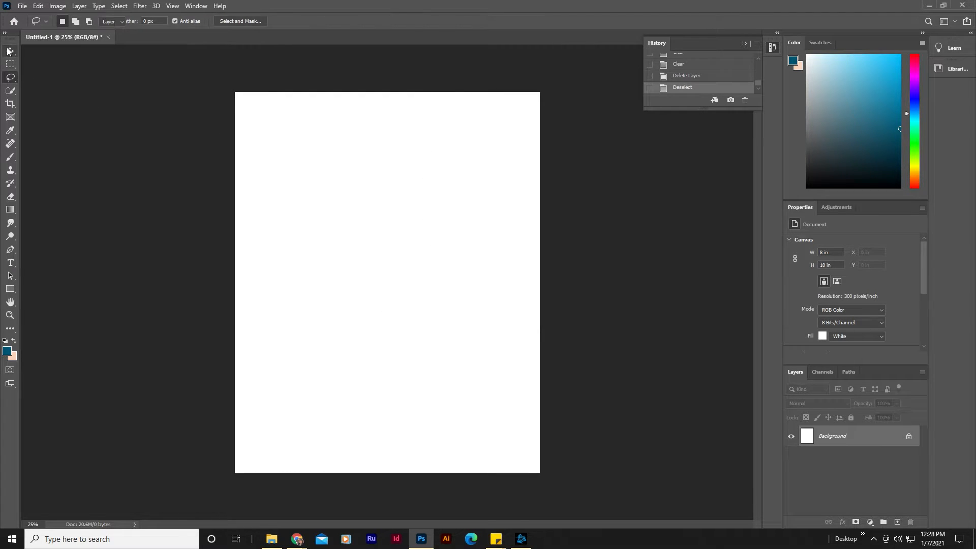
Step: Place the linked image Logan Dispersion Effect (1) into the document and commit it
{"action": "left_click", "coordinate": [23, 6]}
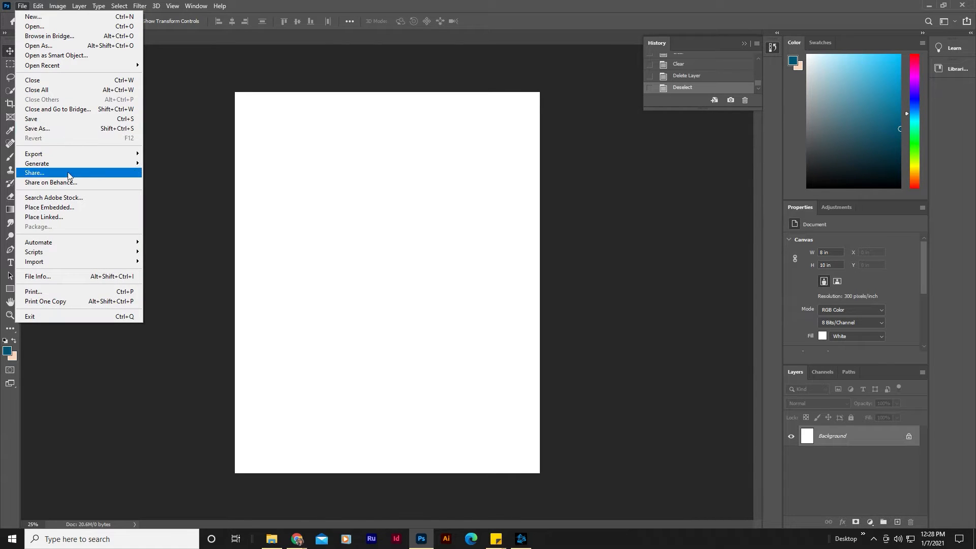
{"action": "left_click", "coordinate": [102, 220]}
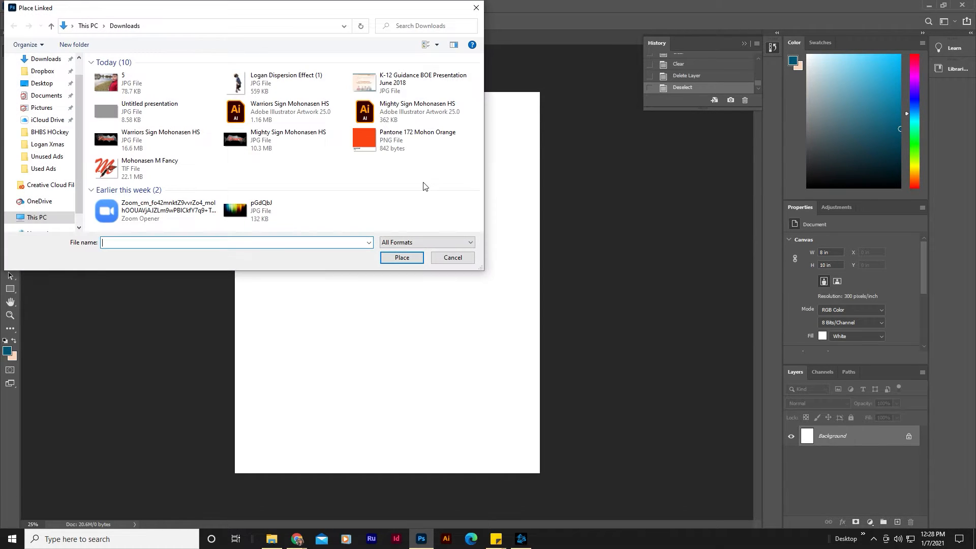
{"action": "left_click", "coordinate": [260, 88]}
{"action": "double_click", "coordinate": [260, 89]}
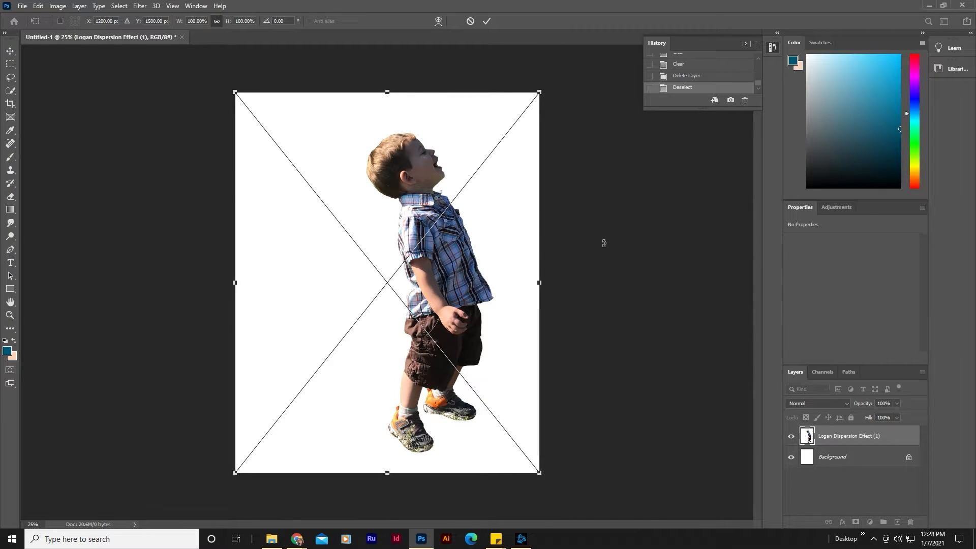
{"action": "key", "text": "Return"}
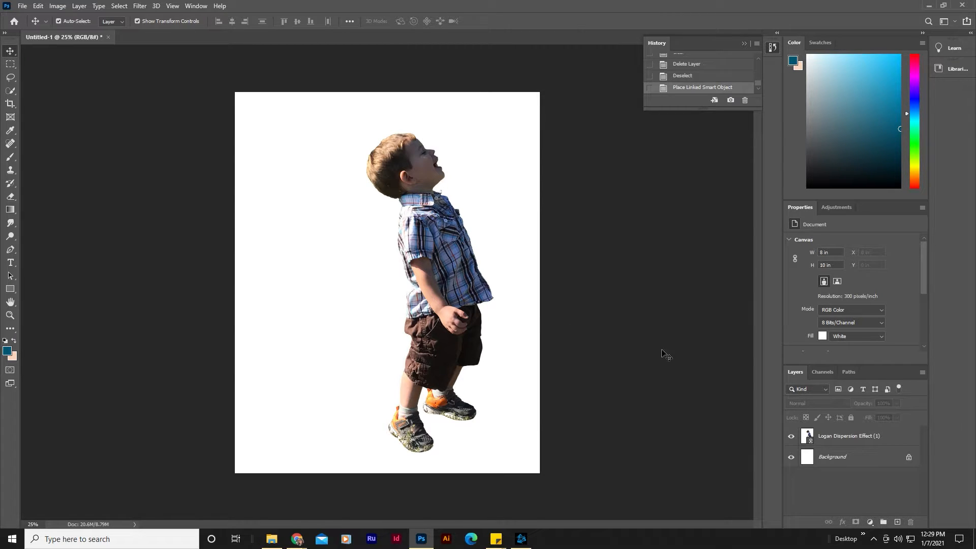
Step: Duplicate the Logan Dispersion Effect (1) layer twice
{"action": "left_click", "coordinate": [849, 439]}
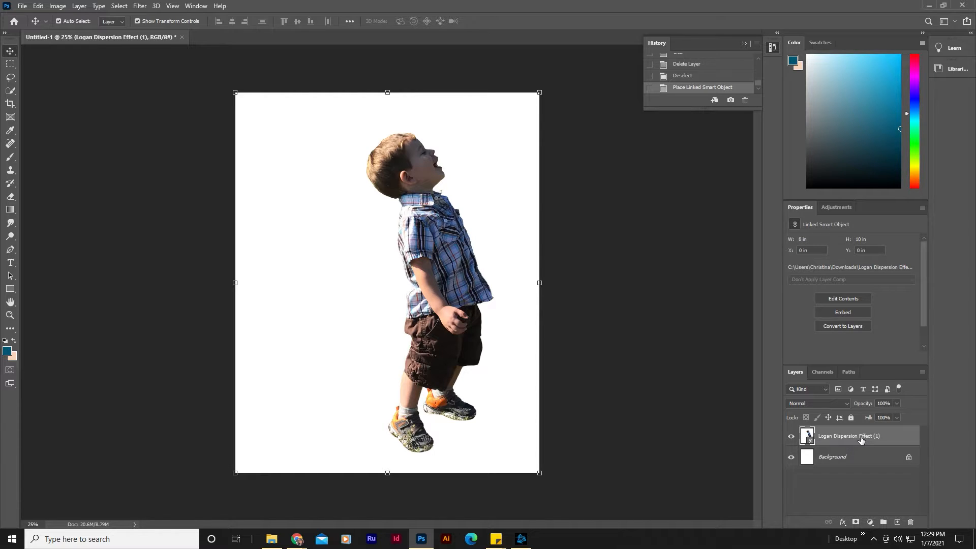
{"action": "left_click_drag", "start_coordinate": [861, 440], "coordinate": [900, 522]}
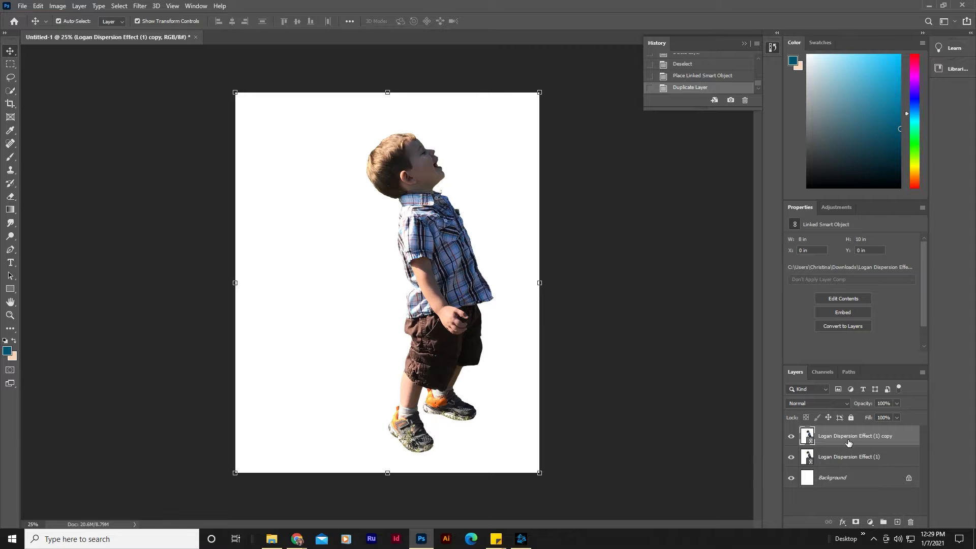
{"action": "left_click_drag", "start_coordinate": [852, 441], "coordinate": [900, 525]}
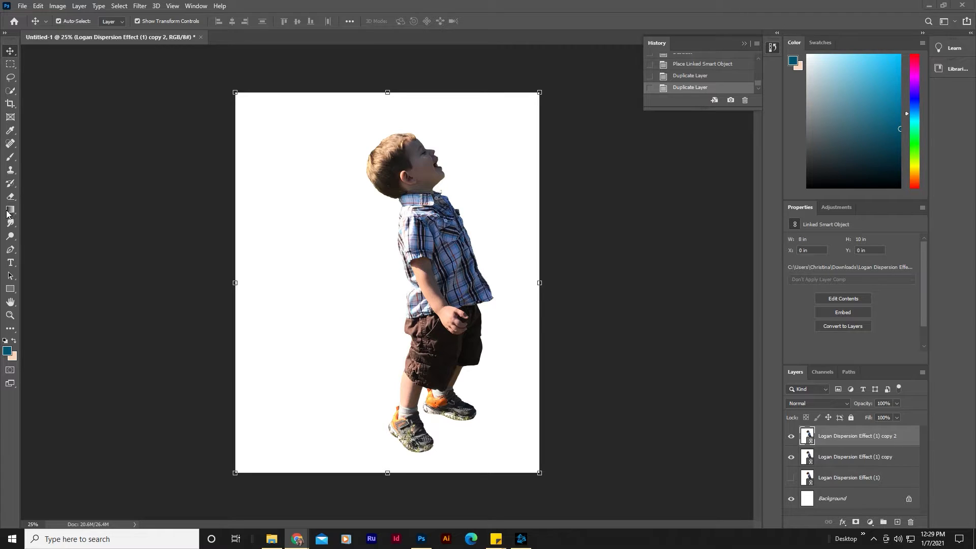
Step: Set the foreground color to gray, draw a rectangle covering the whole canvas, and move it beneath both copies
{"action": "left_click", "coordinate": [11, 291]}
{"action": "left_click", "coordinate": [9, 352]}
{"action": "left_click_drag", "start_coordinate": [374, 181], "coordinate": [355, 196]}
{"action": "left_click", "coordinate": [582, 119]}
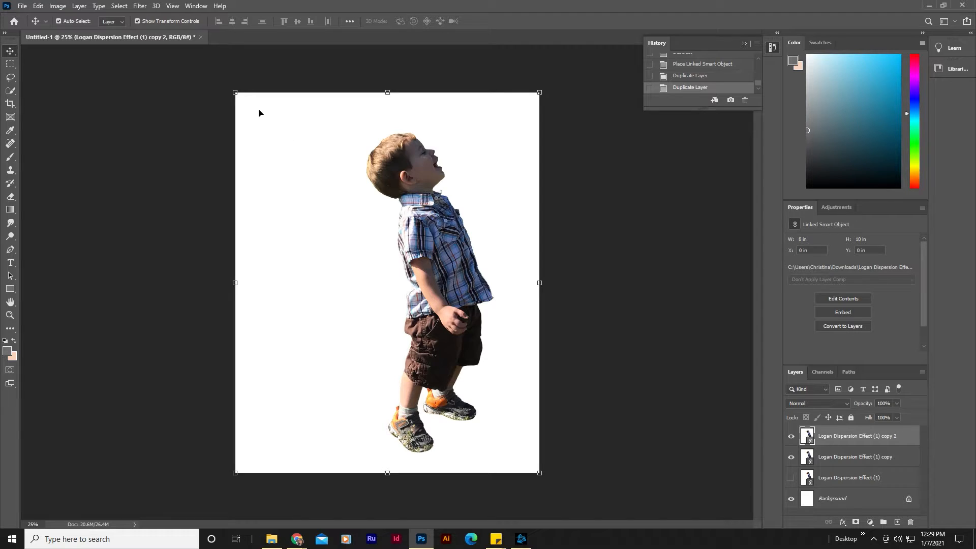
{"action": "left_click", "coordinate": [10, 289]}
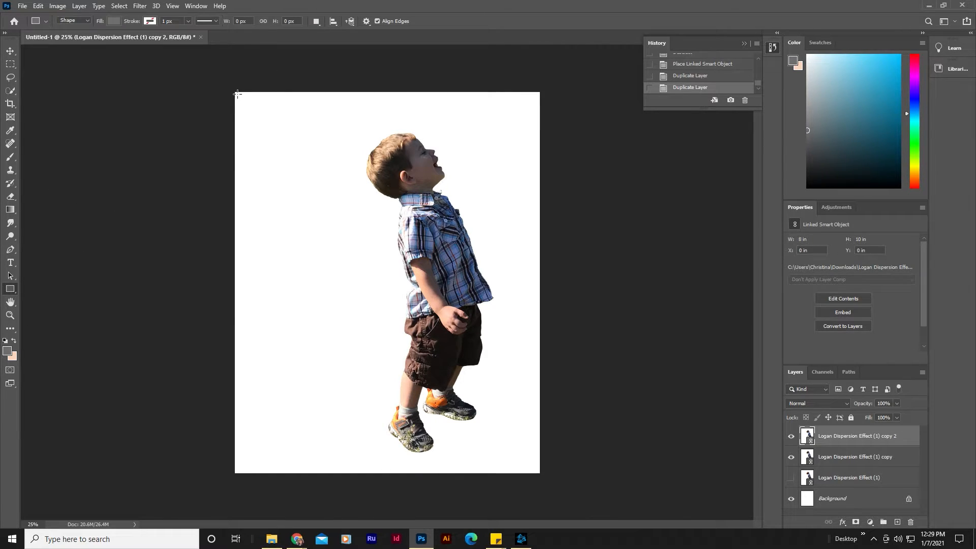
{"action": "left_click_drag", "start_coordinate": [237, 95], "coordinate": [546, 477]}
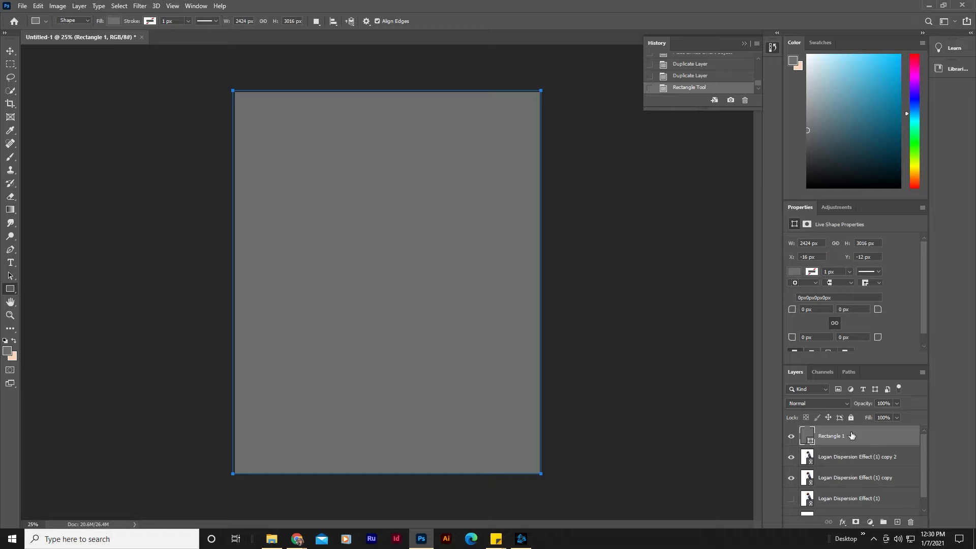
{"action": "left_click_drag", "start_coordinate": [837, 438], "coordinate": [839, 488]}
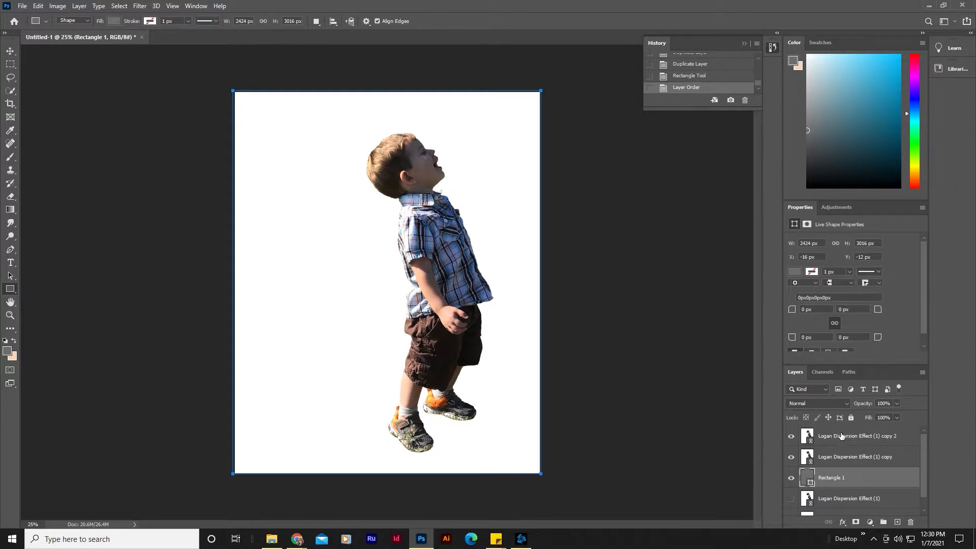
Step: Rasterize the top copy layer and erase its white background with the Magic Eraser tool
{"action": "left_click", "coordinate": [799, 436]}
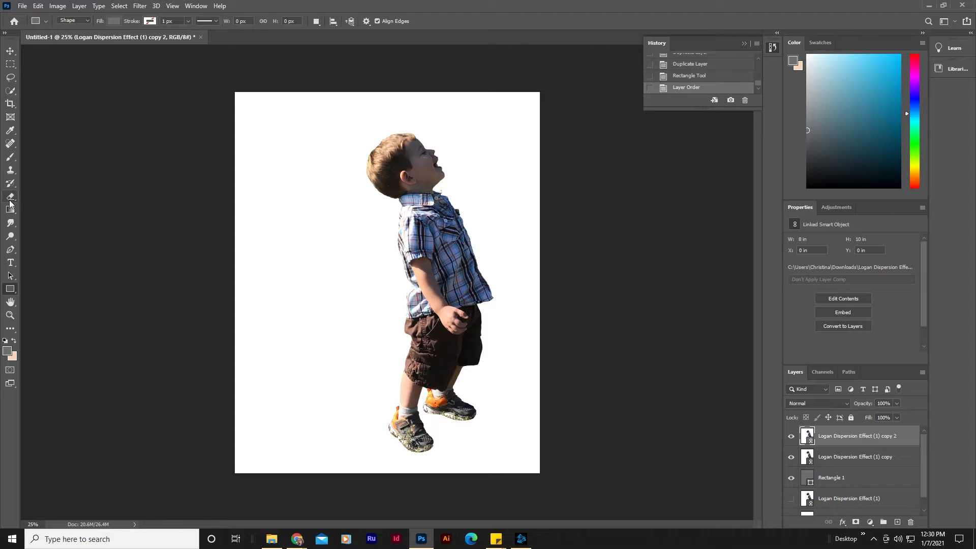
{"action": "left_click_drag", "start_coordinate": [10, 196], "coordinate": [37, 218]}
{"action": "left_click", "coordinate": [332, 276]}
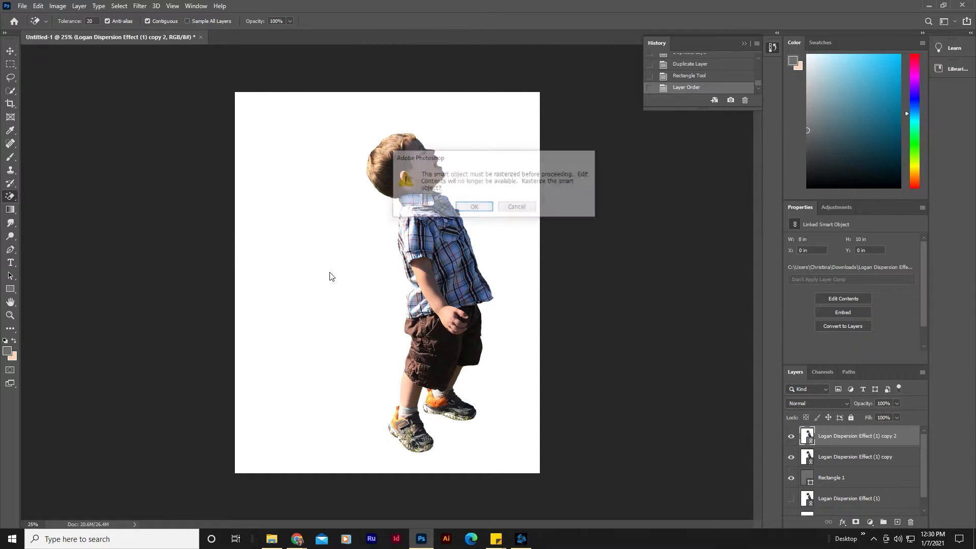
{"action": "left_click", "coordinate": [463, 209]}
{"action": "left_click", "coordinate": [377, 234]}
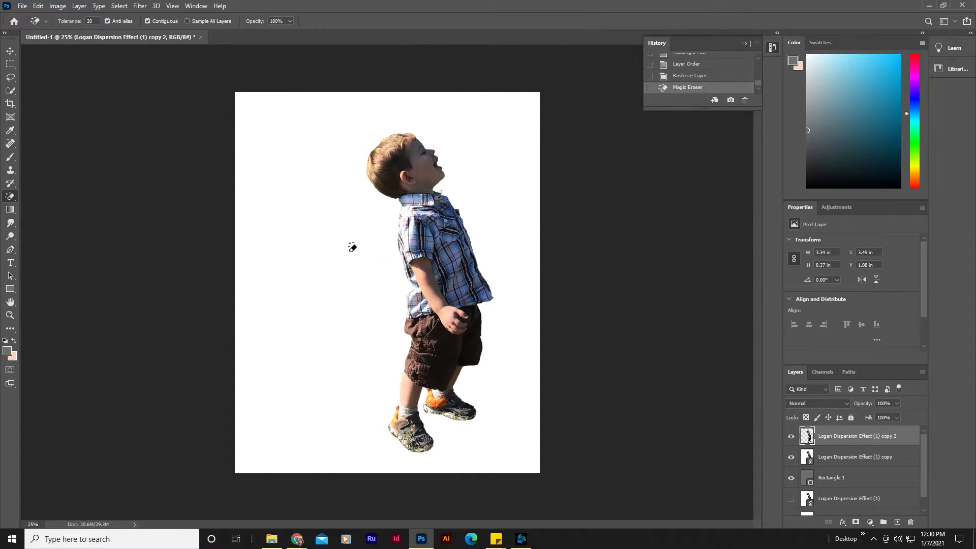
Step: Rasterize the middle copy layer and erase its white background with the Magic Eraser tool
{"action": "left_click", "coordinate": [847, 457]}
{"action": "left_click", "coordinate": [339, 207]}
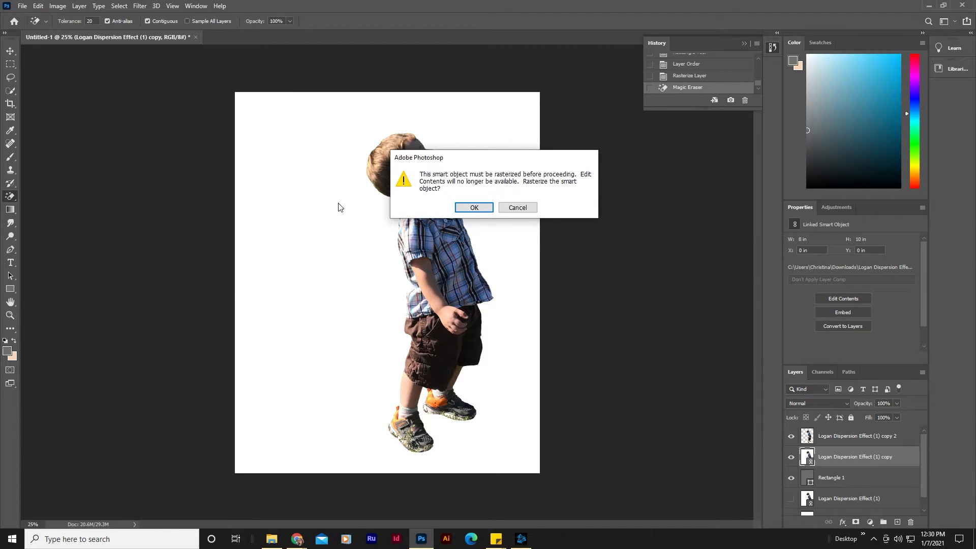
{"action": "left_click", "coordinate": [474, 207]}
{"action": "left_click", "coordinate": [327, 236]}
{"action": "left_click", "coordinate": [10, 51]}
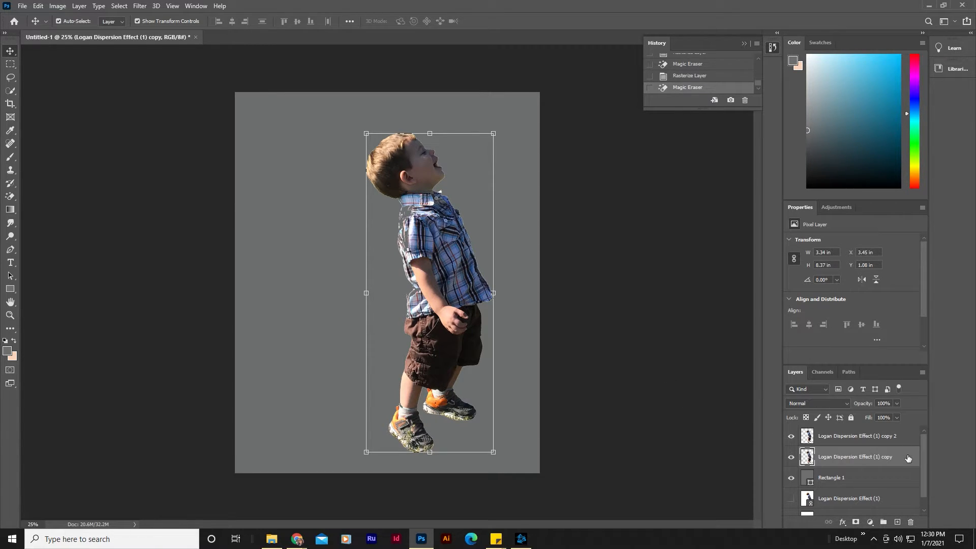
Step: Undo the Magic Eraser and rasterize steps on both copy layers
{"action": "key", "text": "ctrl+z"}
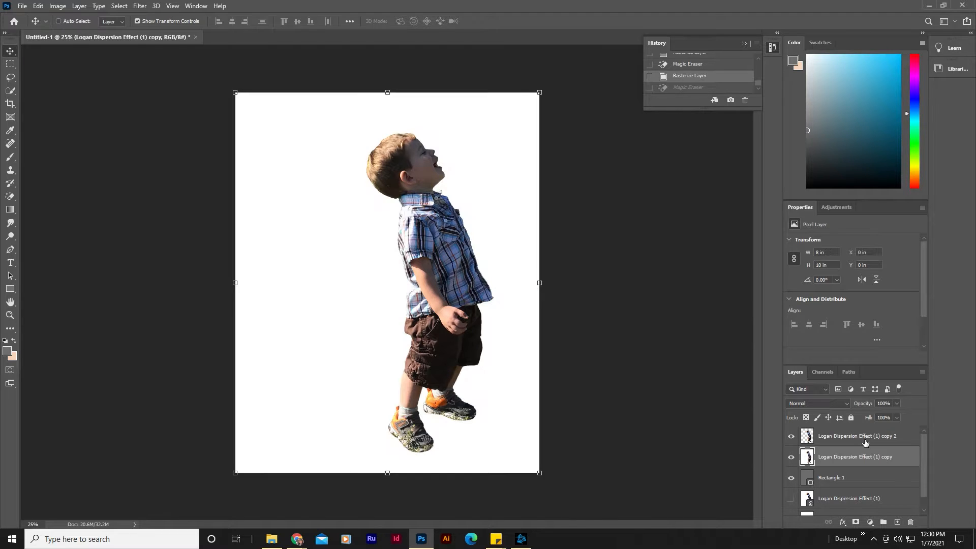
{"action": "key", "text": "ctrl+z"}
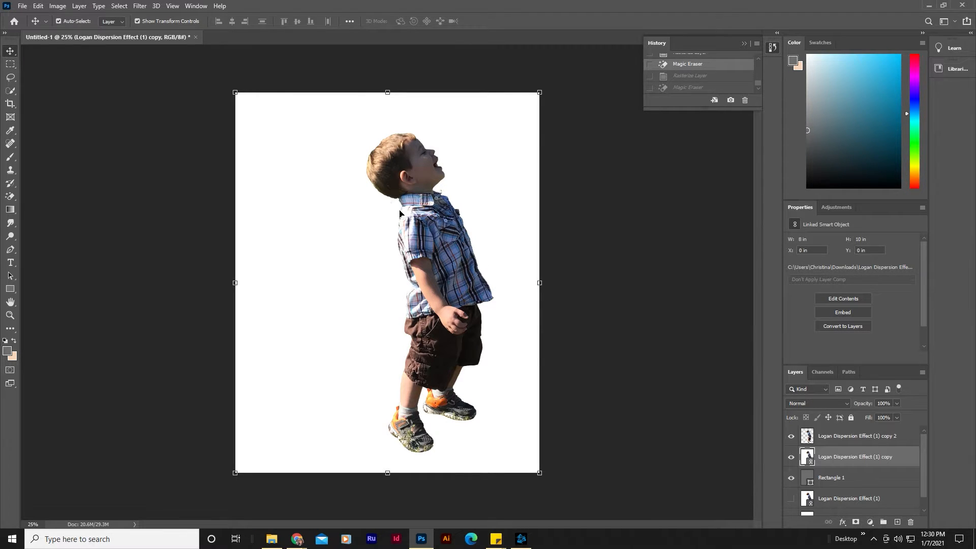
{"action": "left_click", "coordinate": [846, 438]}
{"action": "key", "text": "ctrl+z"}
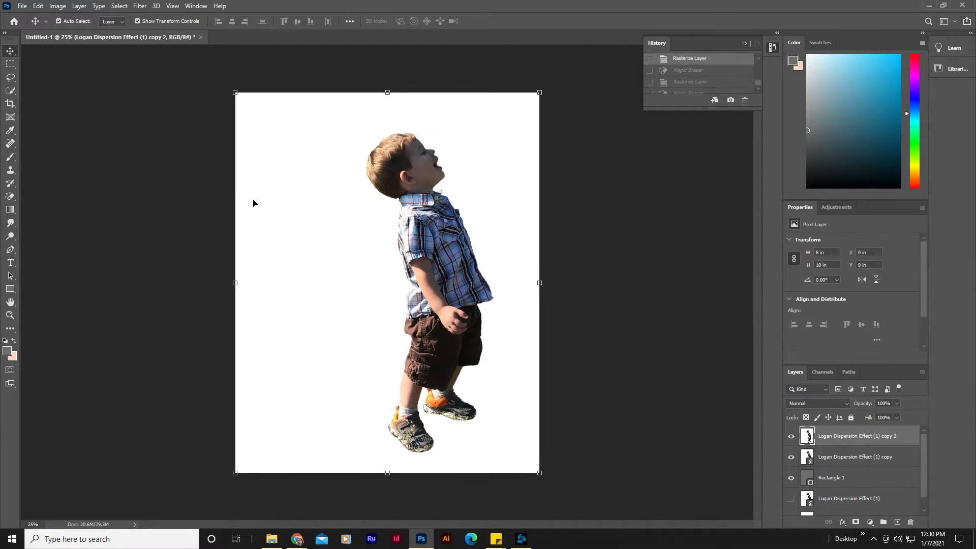
Step: Lasso the area behind the boy's head and shoulder on the top copy layer and delete it
{"action": "left_click", "coordinate": [10, 77]}
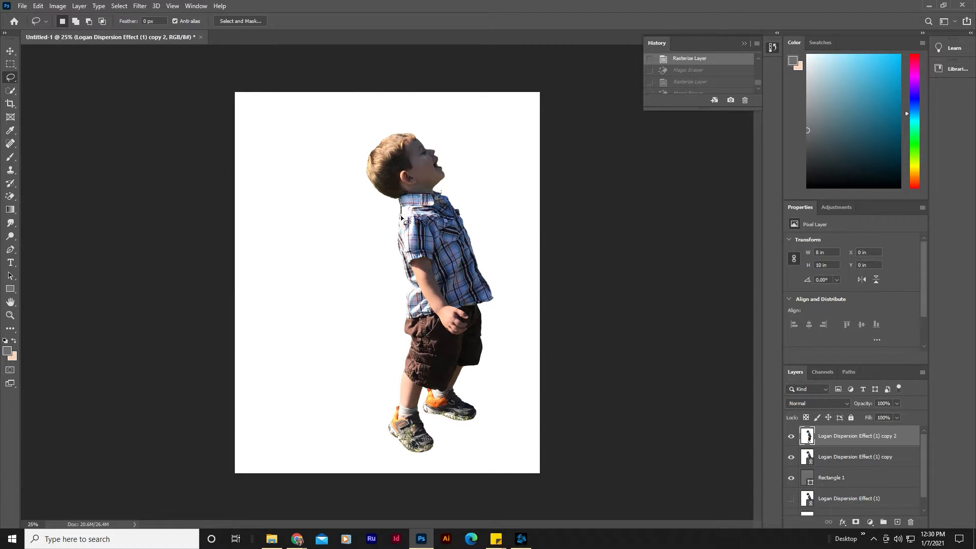
{"action": "mouse_move", "coordinate": [401, 217]}
{"action": "left_mouse_down"}
{"action": "mouse_move", "coordinate": [387, 257]}
{"action": "mouse_move", "coordinate": [362, 199]}
{"action": "left_mouse_up"}
{"action": "key", "text": "Delete"}
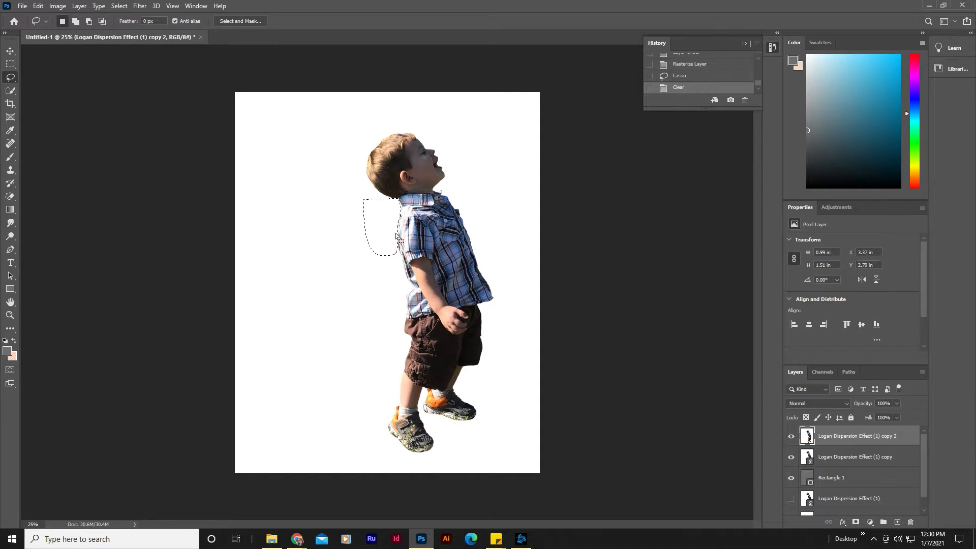
Step: Rasterize the middle copy layer, delete the same selected area from it, and deselect
{"action": "left_click", "coordinate": [833, 458]}
{"action": "key", "text": "Delete"}
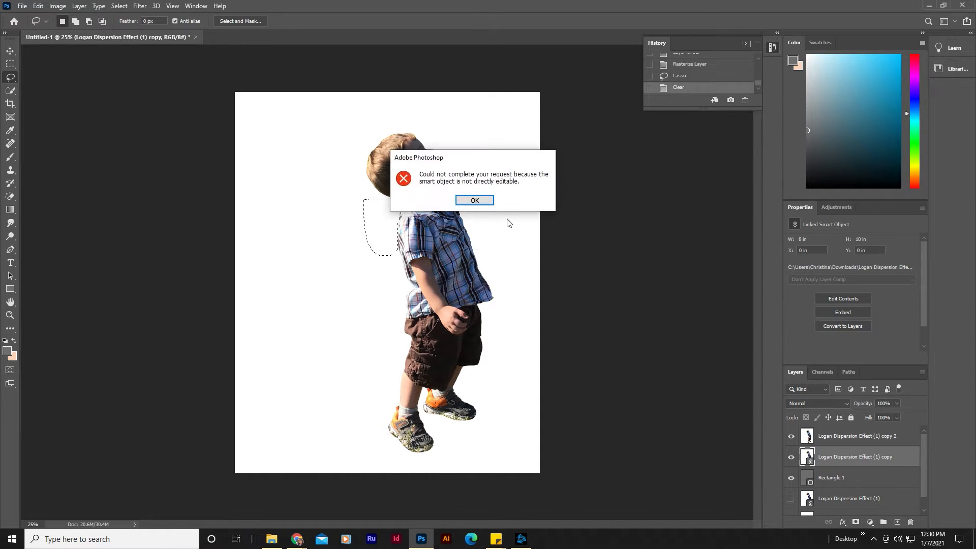
{"action": "left_click", "coordinate": [476, 203]}
{"action": "key", "text": "Delete"}
{"action": "left_click", "coordinate": [487, 201]}
{"action": "key", "text": "e"}
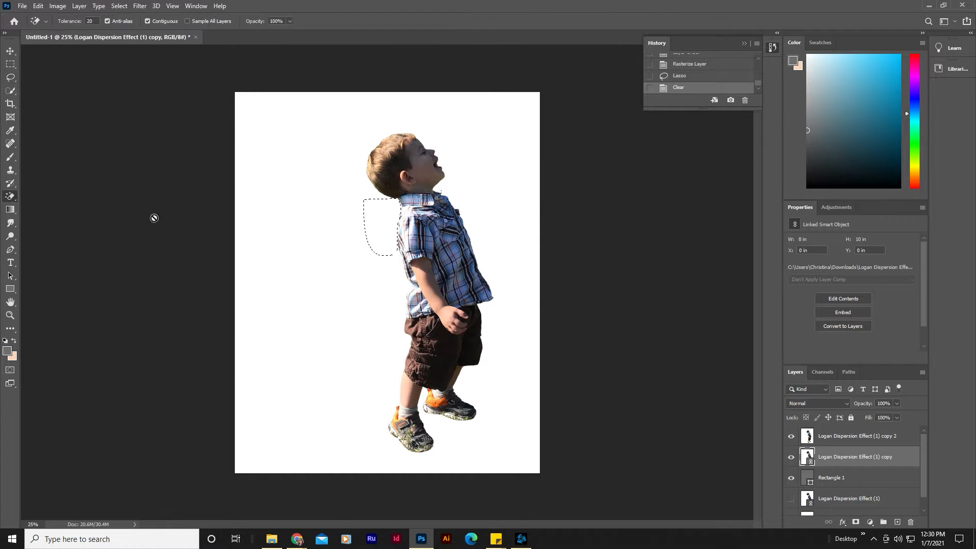
{"action": "left_click", "coordinate": [384, 227]}
{"action": "left_click", "coordinate": [473, 206]}
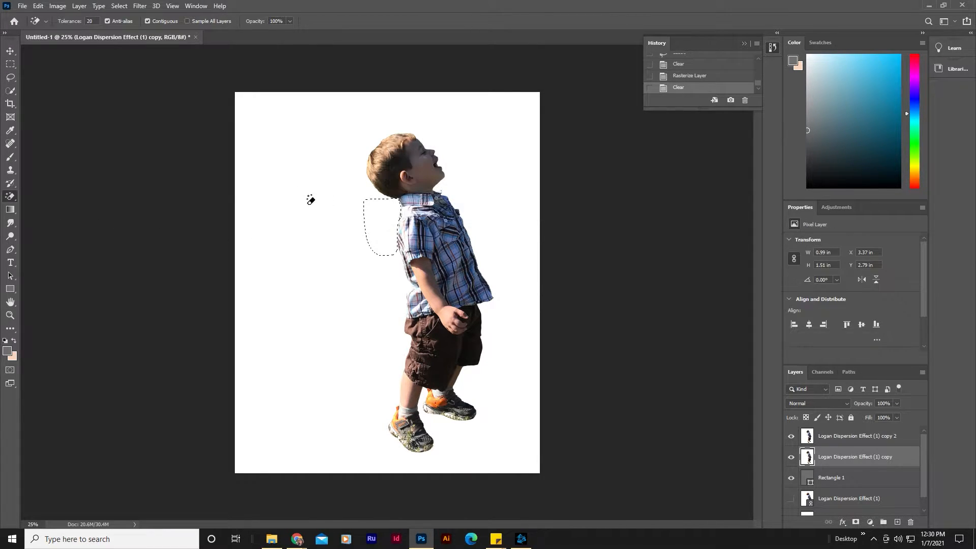
{"action": "left_click", "coordinate": [10, 77]}
{"action": "key", "text": "ctrl+d"}
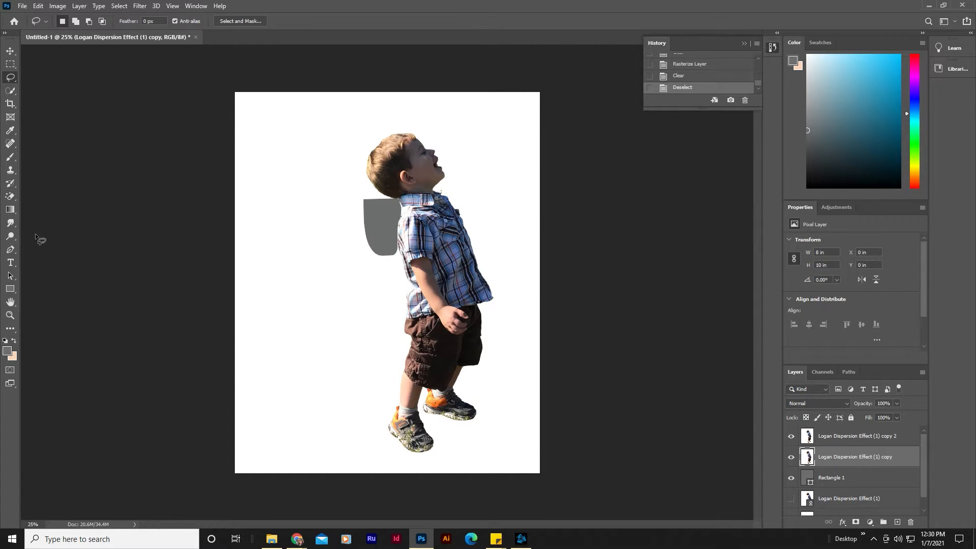
Step: Erase the white background of the middle and top copy layers with the Magic Eraser tool
{"action": "left_click", "coordinate": [10, 196]}
{"action": "left_click", "coordinate": [283, 285]}
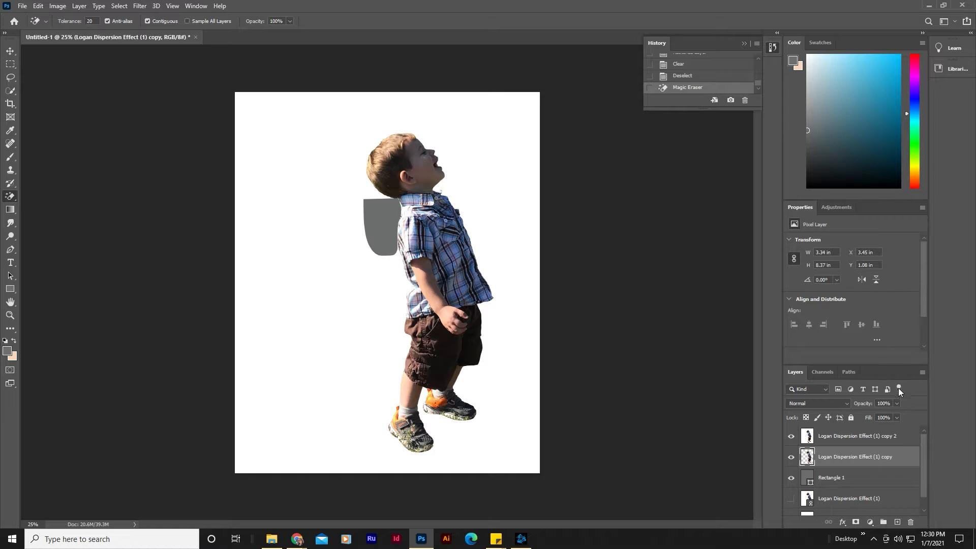
{"action": "left_click", "coordinate": [872, 437]}
{"action": "left_click", "coordinate": [300, 249]}
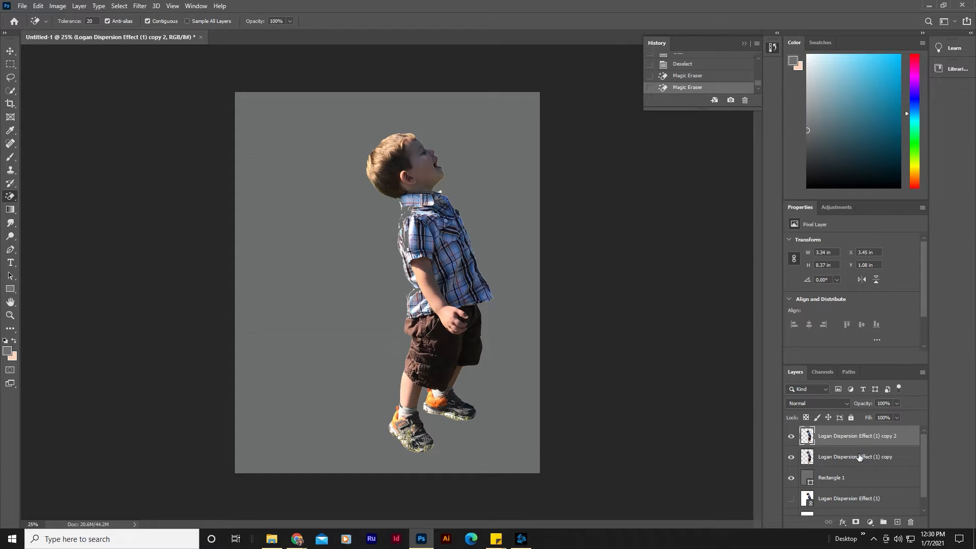
Step: Open Liquify on the middle copy layer and warp the boy's hair far to the left with a size 243 brush
{"action": "left_click", "coordinate": [10, 51]}
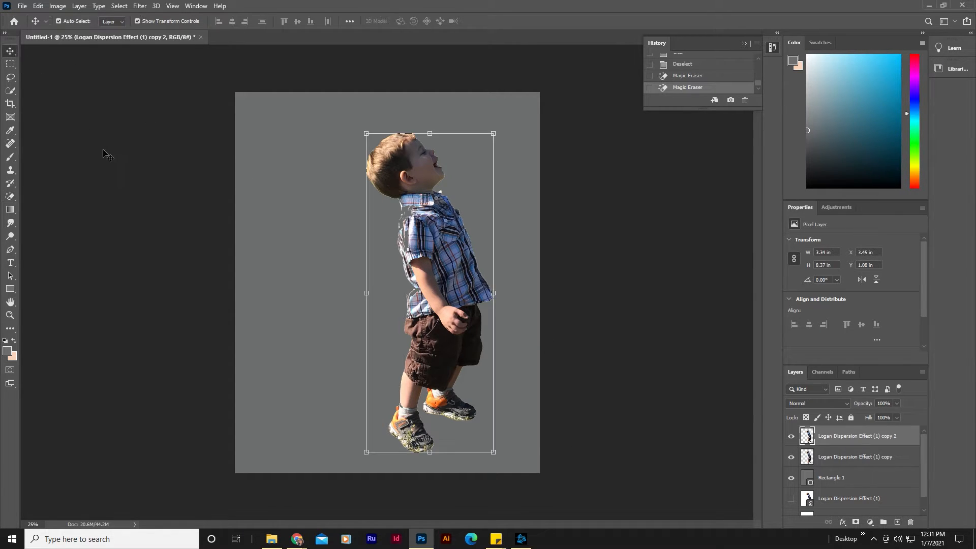
{"action": "left_click", "coordinate": [226, 305]}
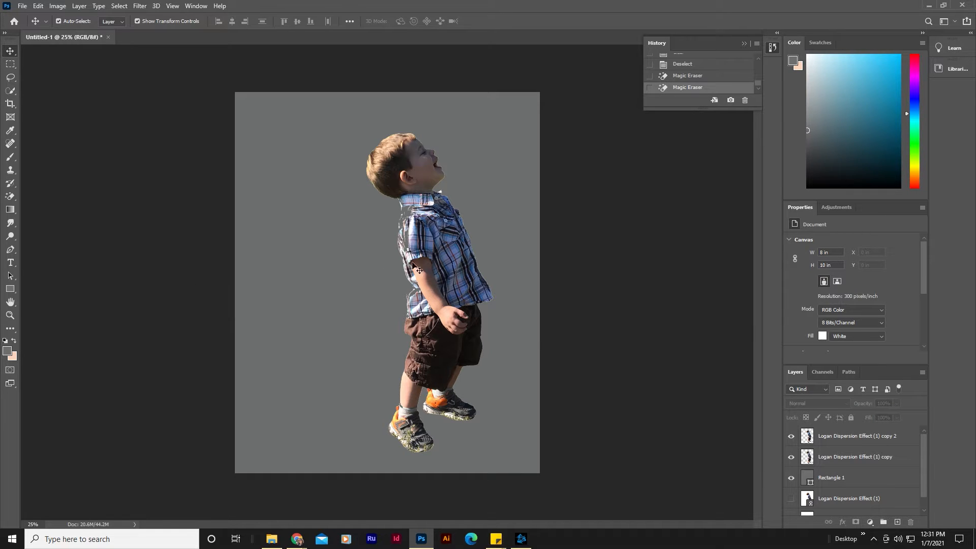
{"action": "left_click", "coordinate": [860, 442]}
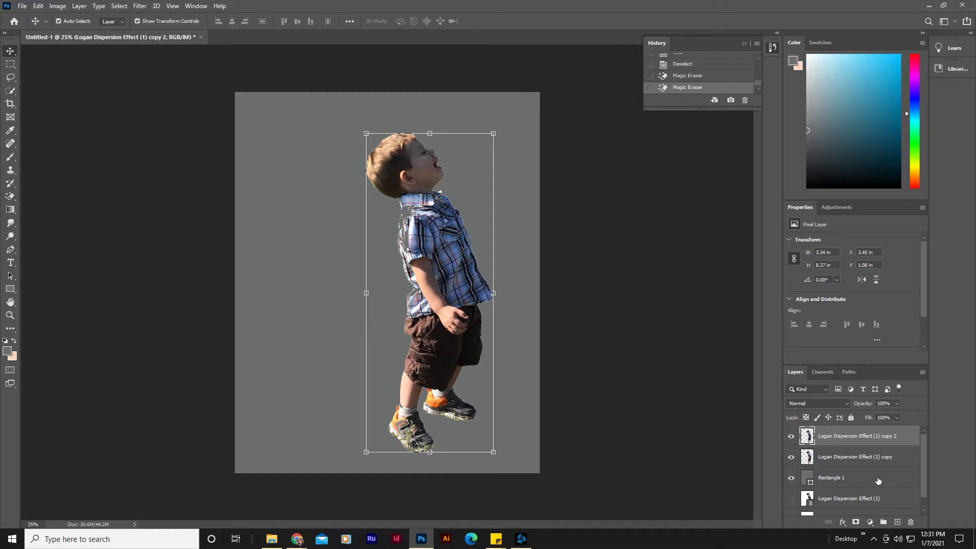
{"action": "left_click", "coordinate": [870, 460]}
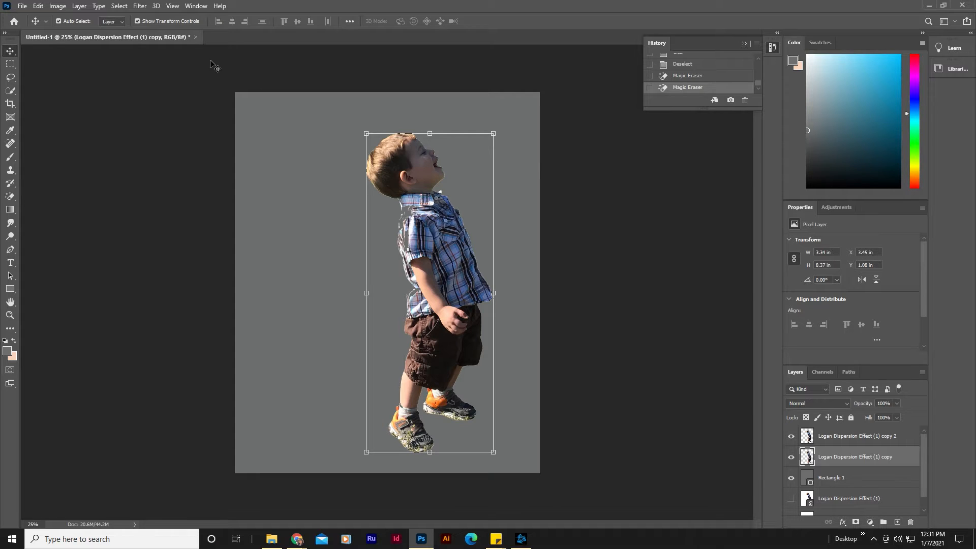
{"action": "left_click", "coordinate": [140, 6]}
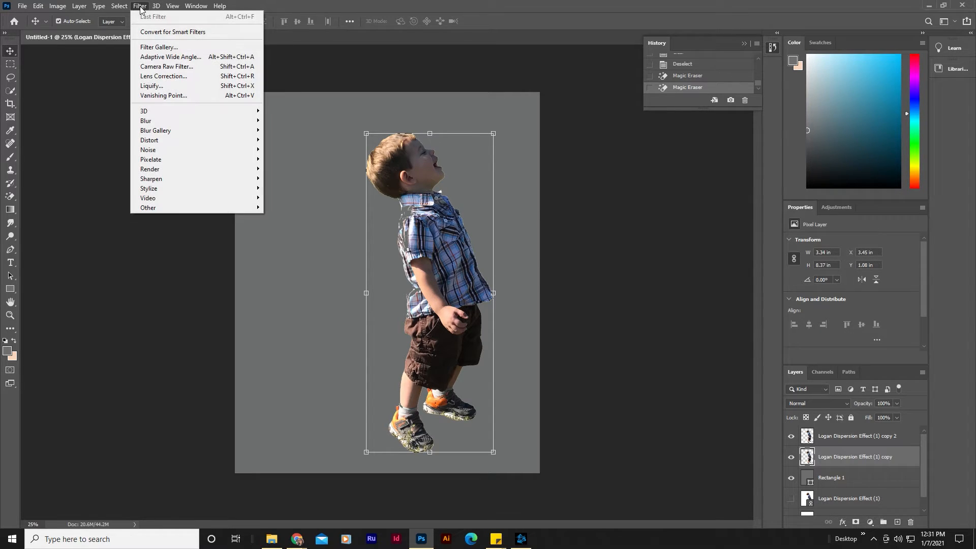
{"action": "left_click", "coordinate": [169, 87]}
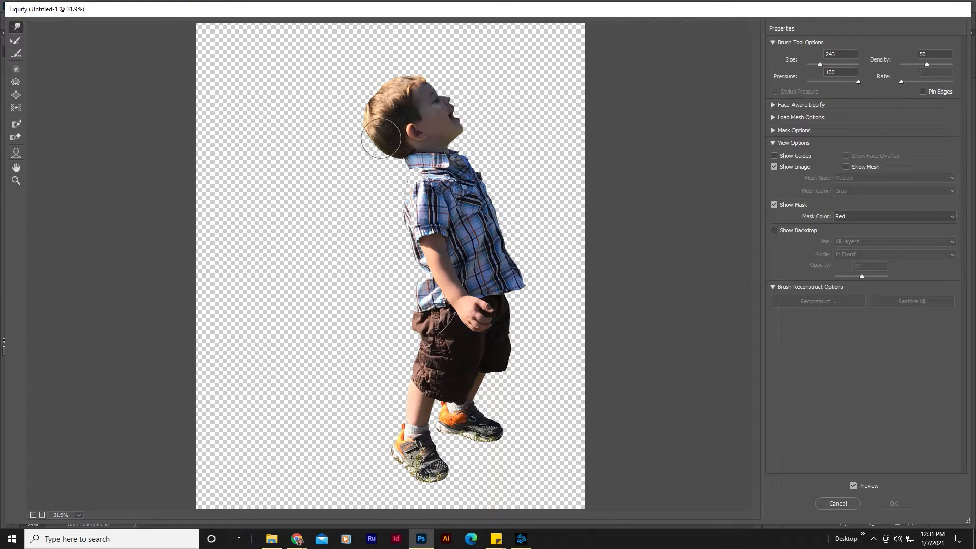
{"action": "left_click_drag", "start_coordinate": [381, 108], "coordinate": [274, 109]}
{"action": "left_click_drag", "start_coordinate": [371, 94], "coordinate": [253, 97]}
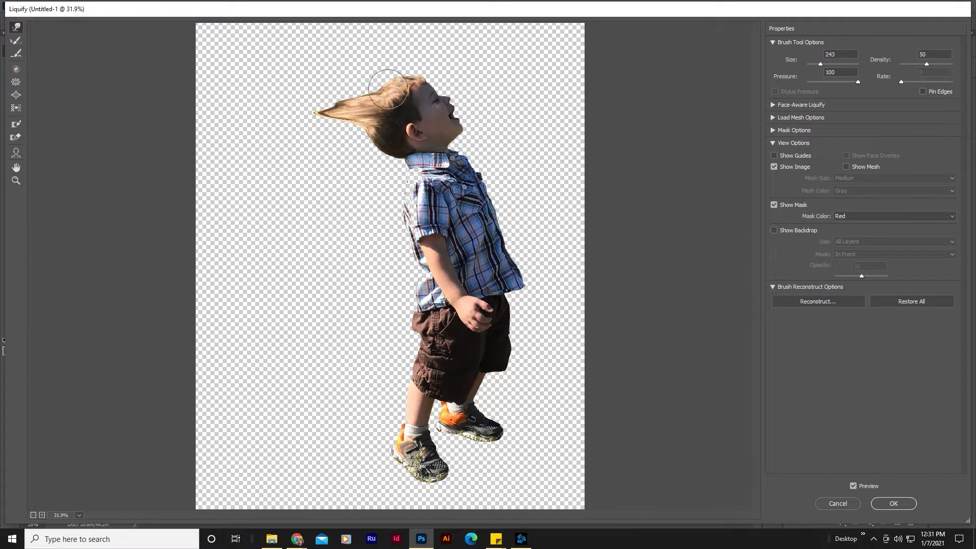
{"action": "left_click_drag", "start_coordinate": [388, 89], "coordinate": [248, 85]}
{"action": "left_click_drag", "start_coordinate": [361, 100], "coordinate": [253, 107]}
{"action": "left_click_drag", "start_coordinate": [331, 117], "coordinate": [209, 122]}
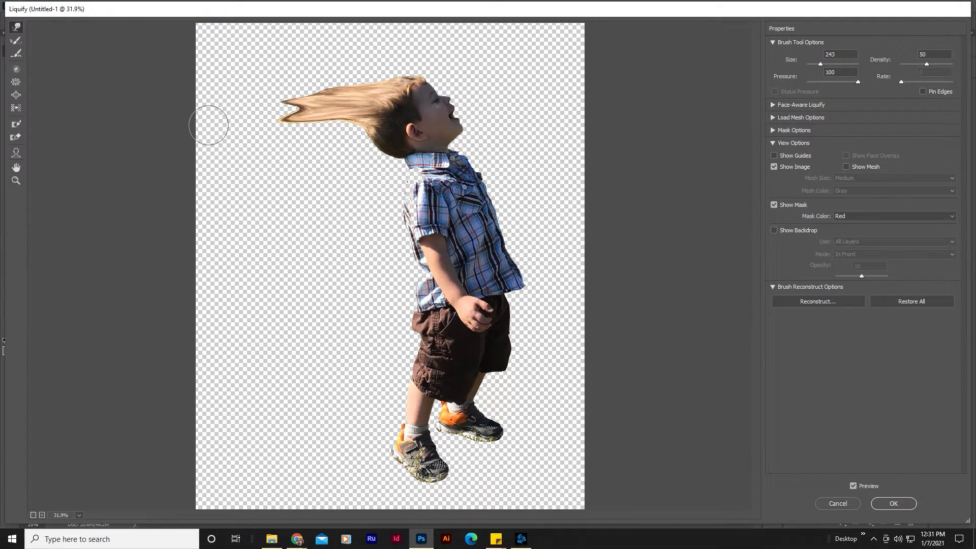
{"action": "left_click_drag", "start_coordinate": [340, 120], "coordinate": [220, 109]}
{"action": "mouse_move", "coordinate": [333, 102]}
{"action": "left_mouse_down"}
{"action": "mouse_move", "coordinate": [255, 98]}
{"action": "mouse_move", "coordinate": [278, 113]}
{"action": "mouse_move", "coordinate": [225, 114]}
{"action": "left_mouse_up"}
{"action": "left_click_drag", "start_coordinate": [402, 132], "coordinate": [280, 133]}
{"action": "left_click_drag", "start_coordinate": [366, 131], "coordinate": [233, 124]}
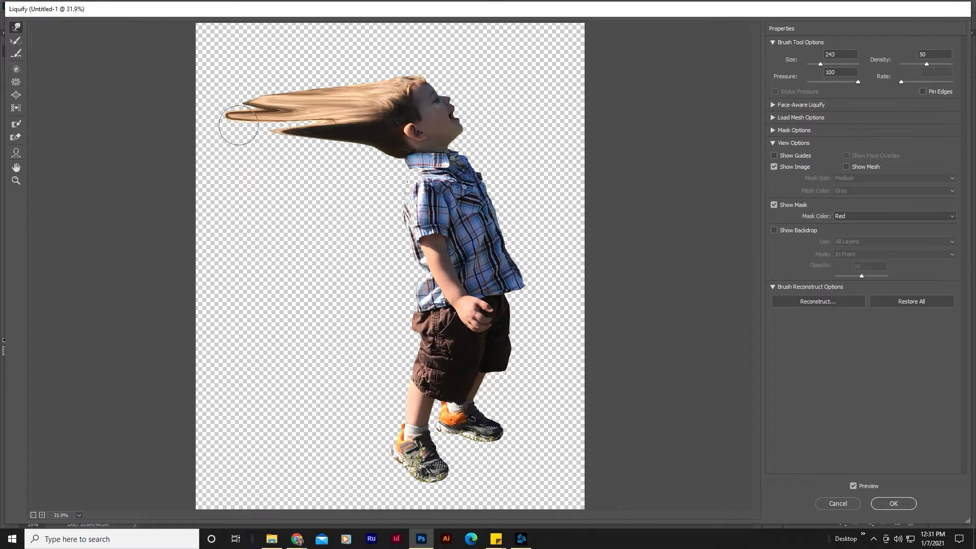
{"action": "left_click_drag", "start_coordinate": [351, 122], "coordinate": [213, 125]}
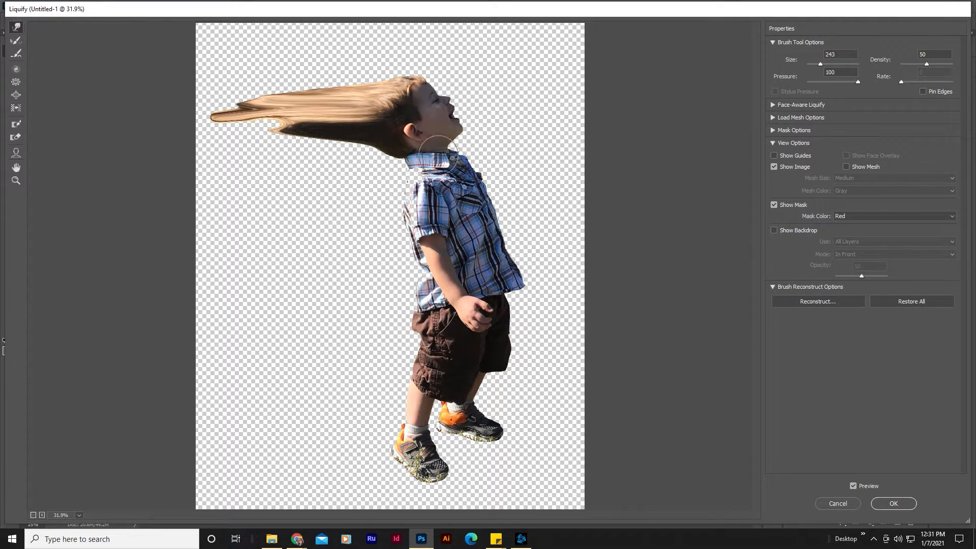
Step: Smear the neck and upper shirt leftward into horizontal streaks with the Liquify warp brush
{"action": "left_click_drag", "start_coordinate": [407, 166], "coordinate": [331, 152]}
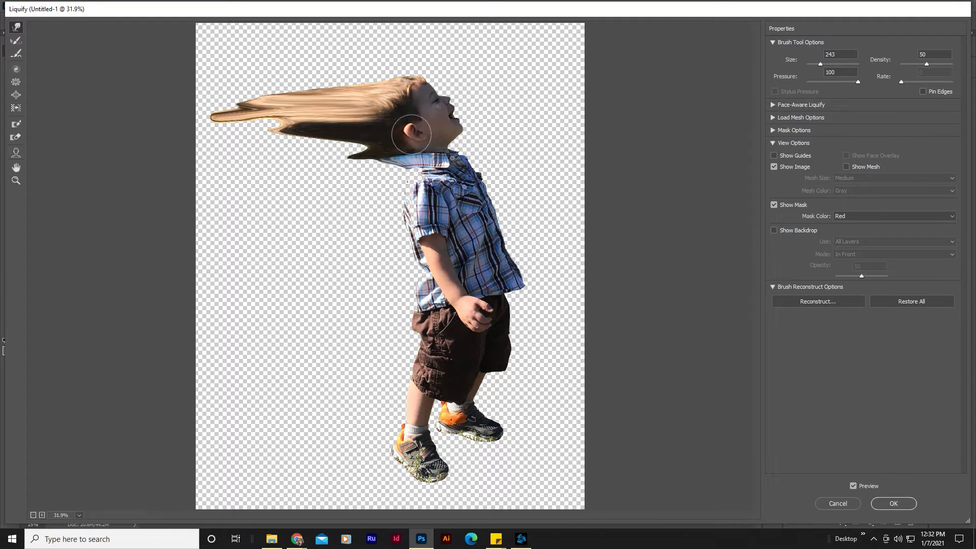
{"action": "left_click_drag", "start_coordinate": [411, 135], "coordinate": [273, 146]}
{"action": "left_click_drag", "start_coordinate": [374, 163], "coordinate": [248, 156]}
{"action": "left_click_drag", "start_coordinate": [431, 180], "coordinate": [272, 184]}
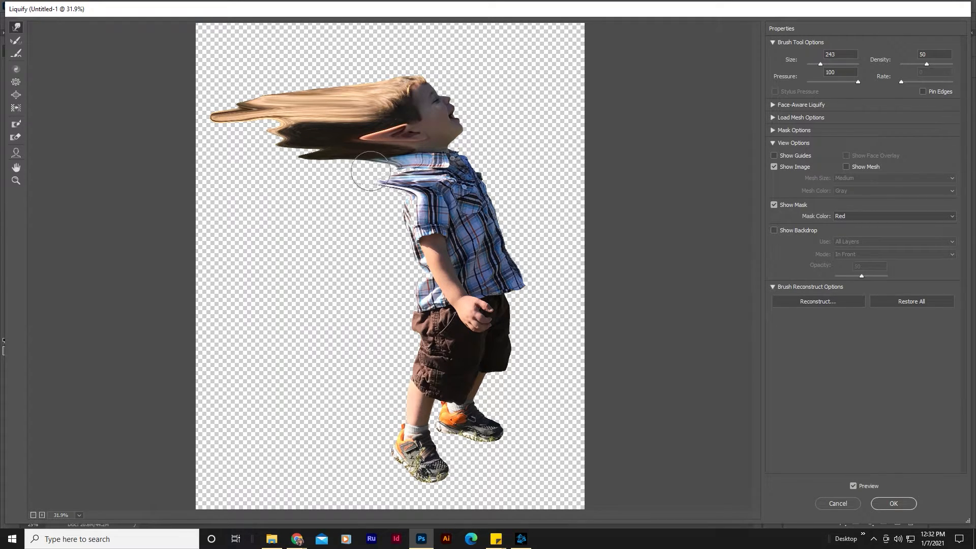
{"action": "left_click_drag", "start_coordinate": [377, 170], "coordinate": [146, 172]}
{"action": "left_click_drag", "start_coordinate": [392, 185], "coordinate": [244, 185]}
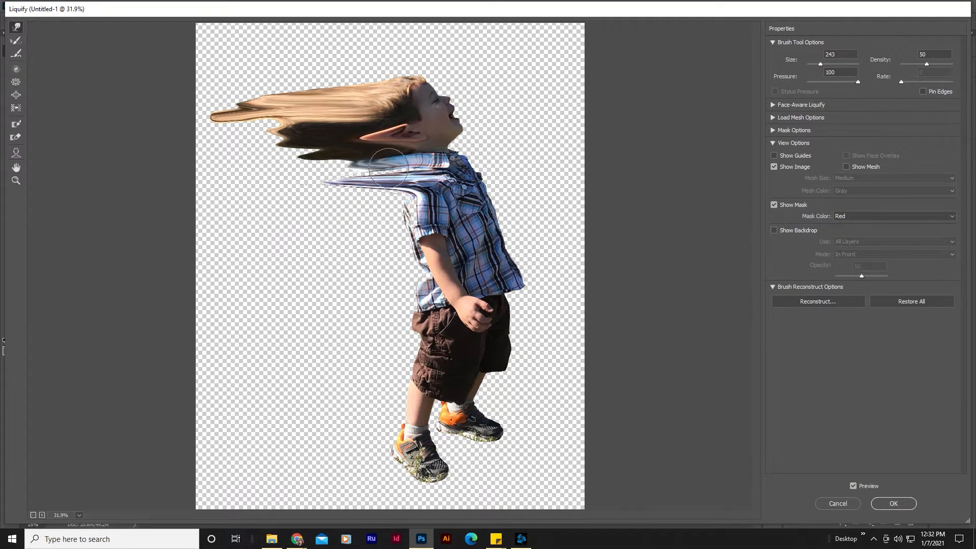
{"action": "left_click_drag", "start_coordinate": [388, 167], "coordinate": [233, 167]}
{"action": "left_click_drag", "start_coordinate": [346, 154], "coordinate": [234, 155]}
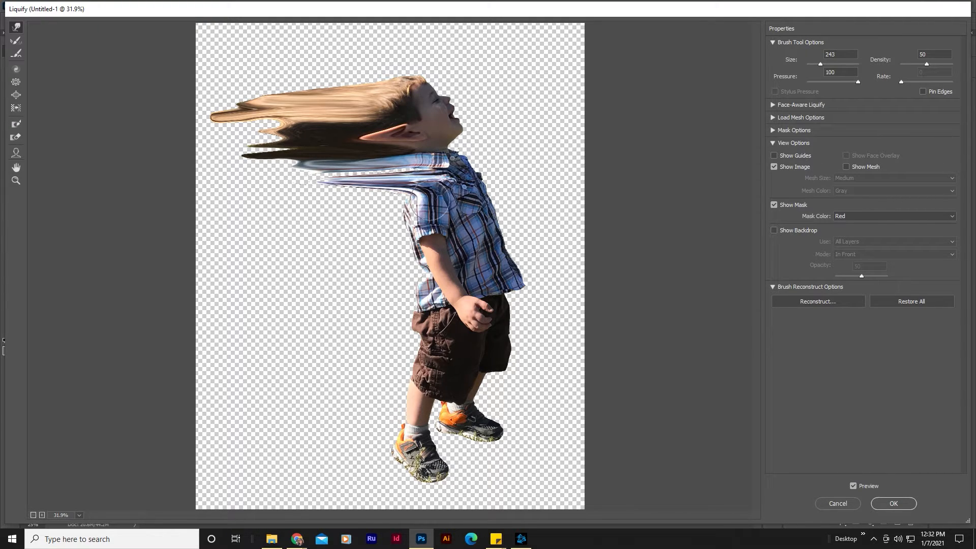
{"action": "left_click_drag", "start_coordinate": [447, 203], "coordinate": [287, 201]}
{"action": "left_click_drag", "start_coordinate": [411, 198], "coordinate": [270, 199]}
{"action": "left_click_drag", "start_coordinate": [359, 191], "coordinate": [283, 188]}
{"action": "left_click_drag", "start_coordinate": [388, 179], "coordinate": [270, 173]}
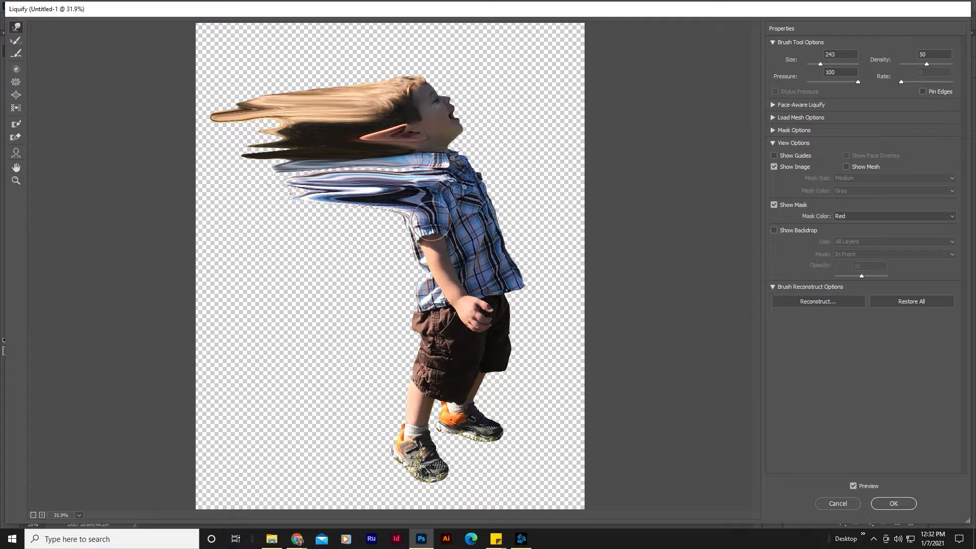
Step: Stretch the middle of the shirt and the arm leftward into long streaks with the warp brush
{"action": "mouse_move", "coordinate": [424, 231]}
{"action": "left_mouse_down"}
{"action": "mouse_move", "coordinate": [247, 225]}
{"action": "mouse_move", "coordinate": [199, 234]}
{"action": "left_mouse_up"}
{"action": "left_click_drag", "start_coordinate": [376, 225], "coordinate": [200, 219]}
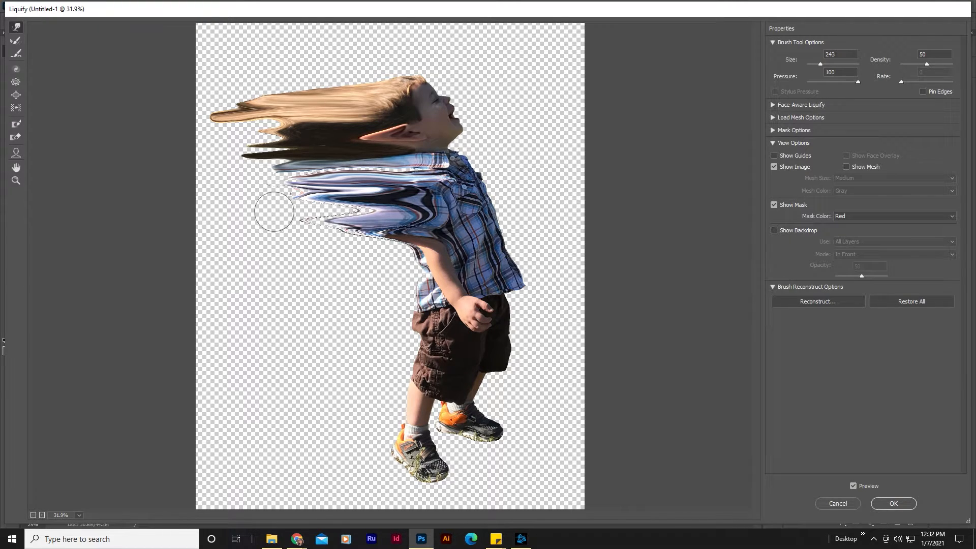
{"action": "left_click_drag", "start_coordinate": [361, 209], "coordinate": [83, 206]}
{"action": "left_click_drag", "start_coordinate": [305, 204], "coordinate": [177, 201]}
{"action": "left_click_drag", "start_coordinate": [298, 186], "coordinate": [248, 199]}
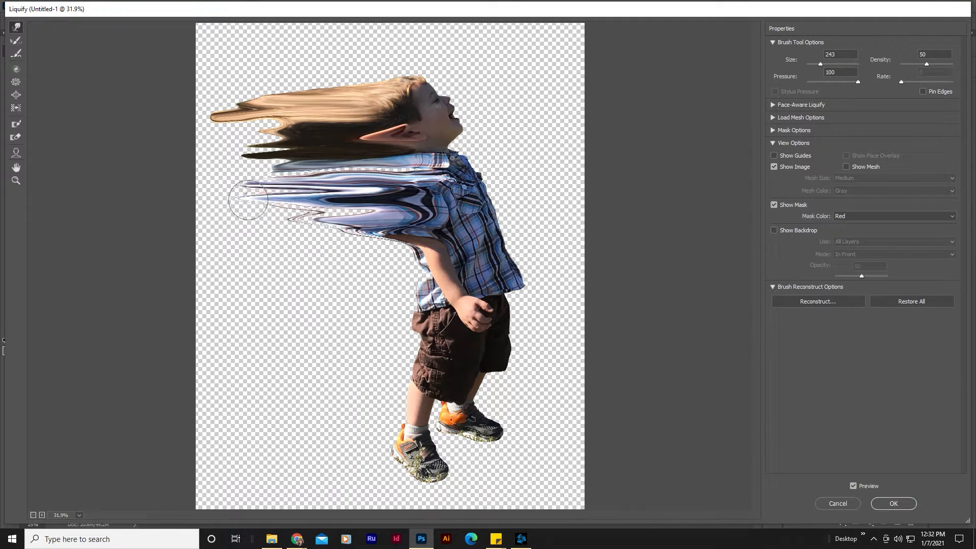
{"action": "left_click_drag", "start_coordinate": [442, 260], "coordinate": [234, 258]}
{"action": "left_click_drag", "start_coordinate": [378, 254], "coordinate": [172, 246]}
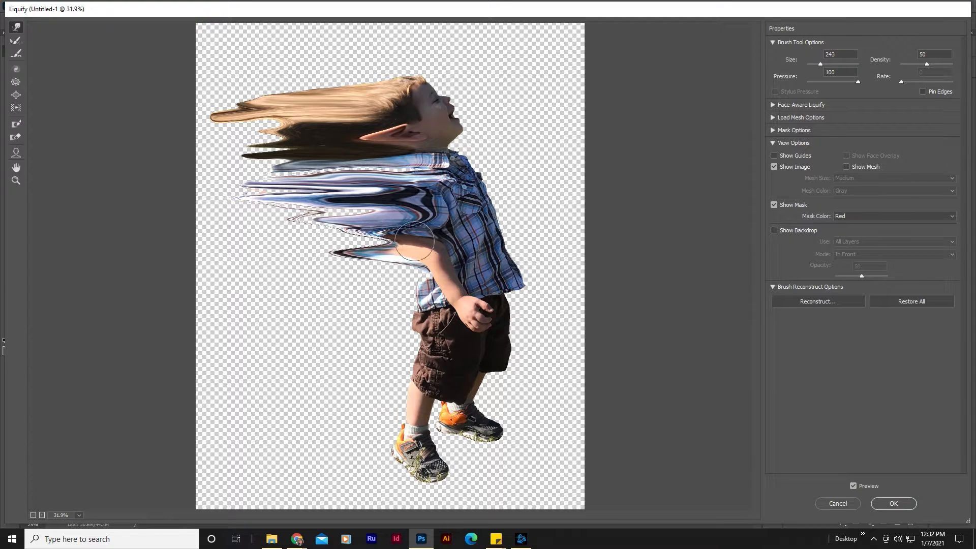
{"action": "left_click_drag", "start_coordinate": [414, 242], "coordinate": [236, 238]}
{"action": "left_click_drag", "start_coordinate": [305, 234], "coordinate": [229, 230]}
{"action": "left_click_drag", "start_coordinate": [415, 258], "coordinate": [261, 271]}
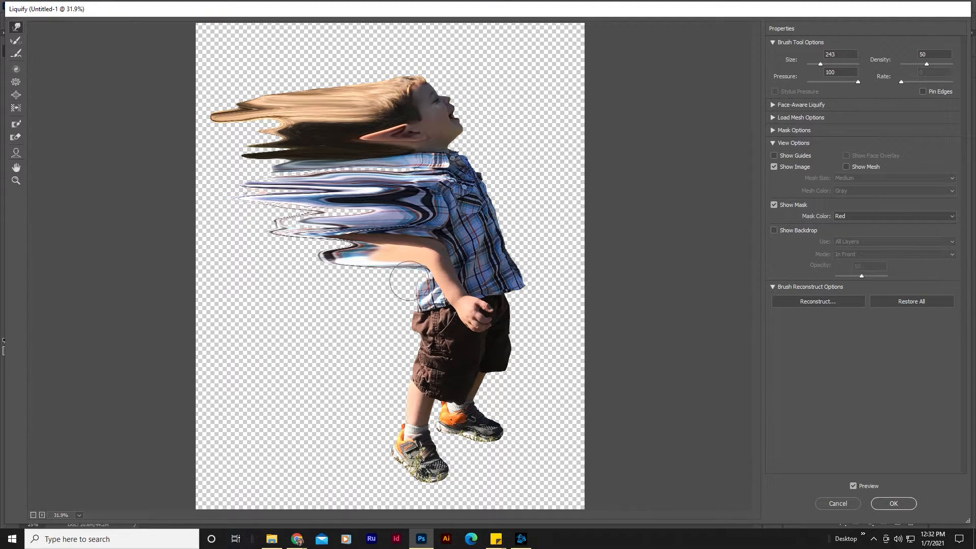
{"action": "left_click_drag", "start_coordinate": [427, 283], "coordinate": [234, 290]}
{"action": "left_click_drag", "start_coordinate": [467, 277], "coordinate": [264, 279]}
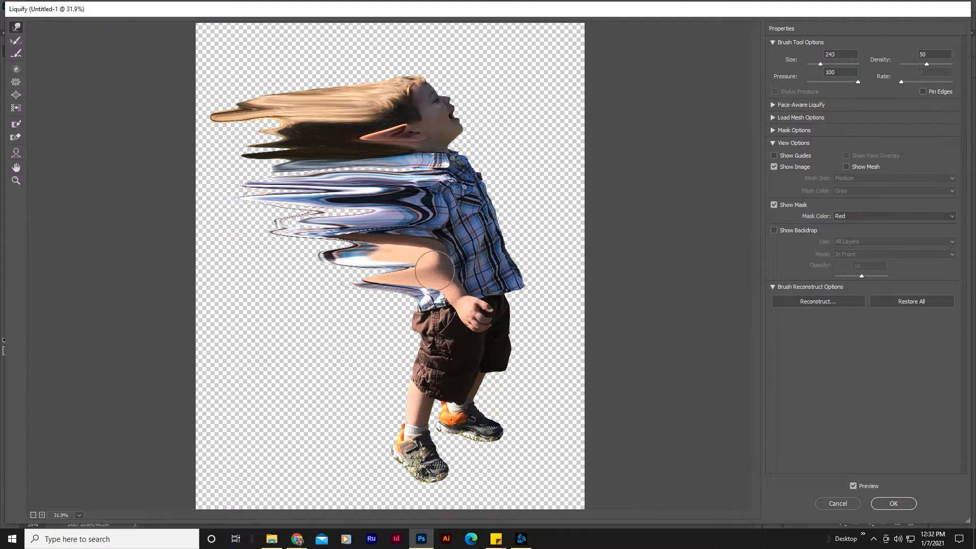
{"action": "left_click_drag", "start_coordinate": [446, 271], "coordinate": [174, 266]}
{"action": "left_click_drag", "start_coordinate": [383, 265], "coordinate": [216, 263]}
{"action": "left_click_drag", "start_coordinate": [358, 249], "coordinate": [236, 244]}
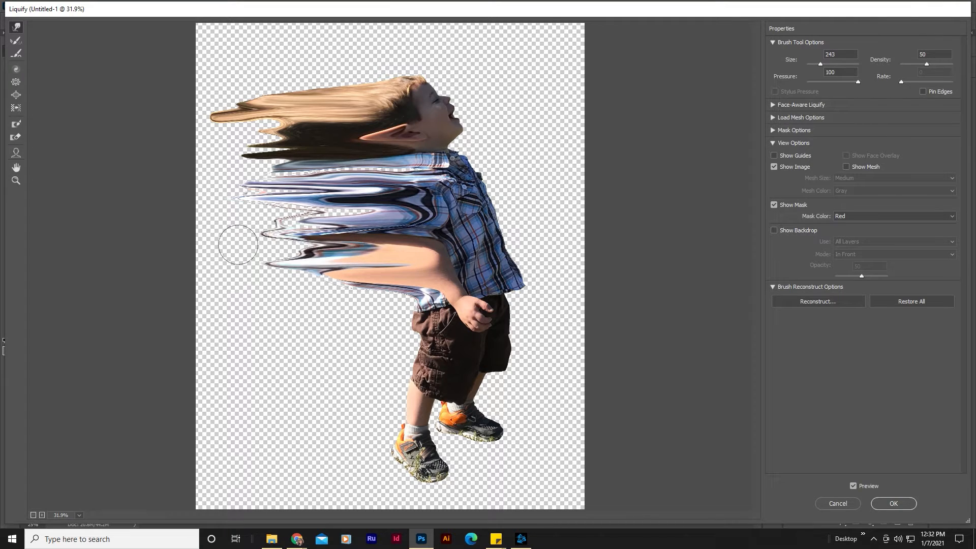
Step: Warp the lower shirt and the shorts leftward into long horizontal streaks with the Liquify brush
{"action": "left_click_drag", "start_coordinate": [427, 288], "coordinate": [243, 300]}
{"action": "left_click_drag", "start_coordinate": [445, 312], "coordinate": [244, 322]}
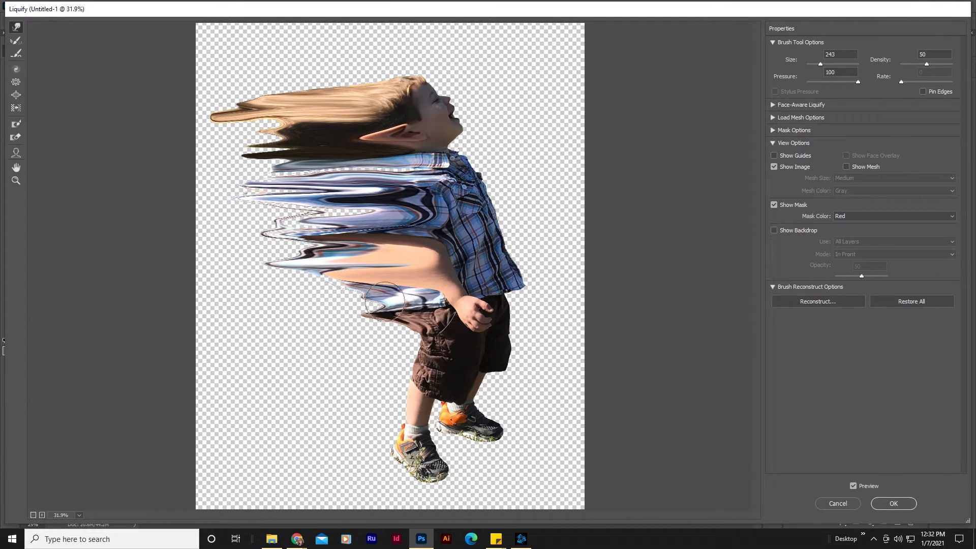
{"action": "mouse_move", "coordinate": [391, 295]}
{"action": "left_mouse_down"}
{"action": "mouse_move", "coordinate": [208, 304]}
{"action": "mouse_move", "coordinate": [221, 294]}
{"action": "left_mouse_up"}
{"action": "mouse_move", "coordinate": [418, 320]}
{"action": "left_mouse_down"}
{"action": "mouse_move", "coordinate": [261, 325]}
{"action": "mouse_move", "coordinate": [411, 328]}
{"action": "mouse_move", "coordinate": [193, 344]}
{"action": "left_mouse_up"}
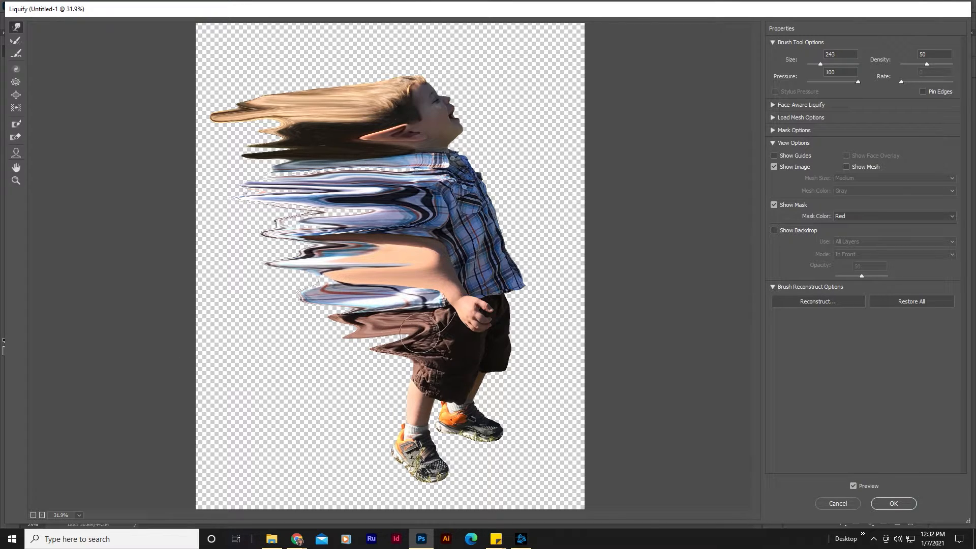
{"action": "left_click_drag", "start_coordinate": [419, 333], "coordinate": [233, 339]}
{"action": "left_click_drag", "start_coordinate": [369, 339], "coordinate": [254, 342]}
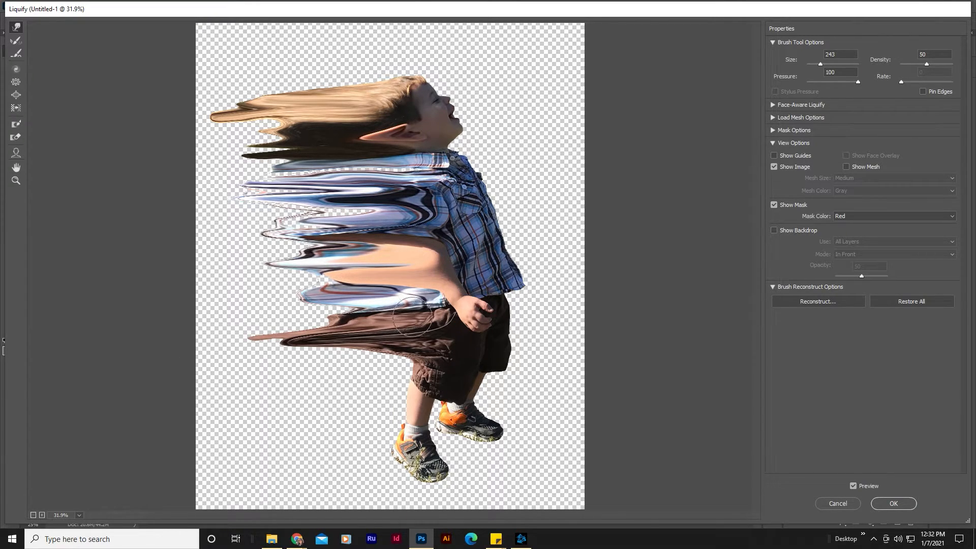
{"action": "left_click_drag", "start_coordinate": [409, 308], "coordinate": [211, 315]}
{"action": "left_click_drag", "start_coordinate": [329, 295], "coordinate": [221, 288]}
{"action": "left_click_drag", "start_coordinate": [432, 363], "coordinate": [234, 364]}
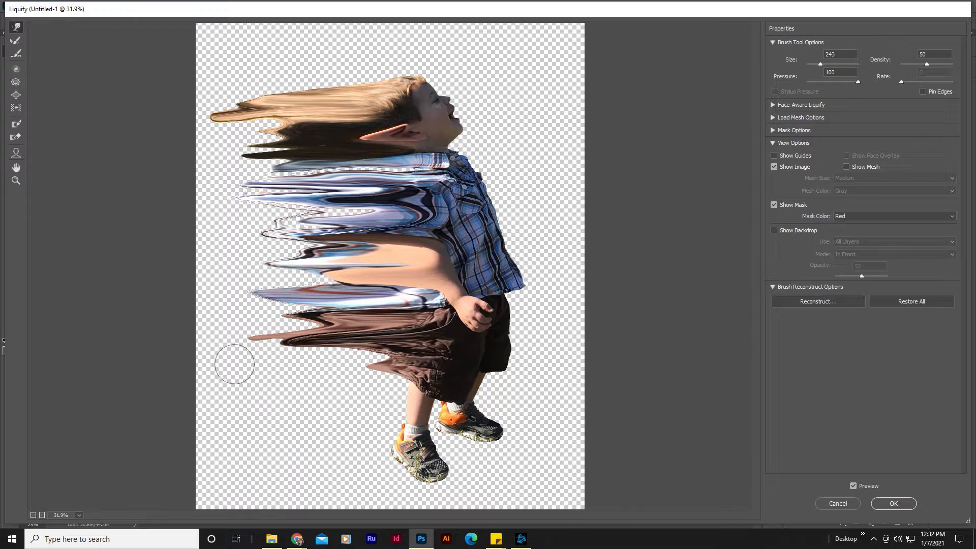
{"action": "left_click_drag", "start_coordinate": [427, 390], "coordinate": [222, 383]}
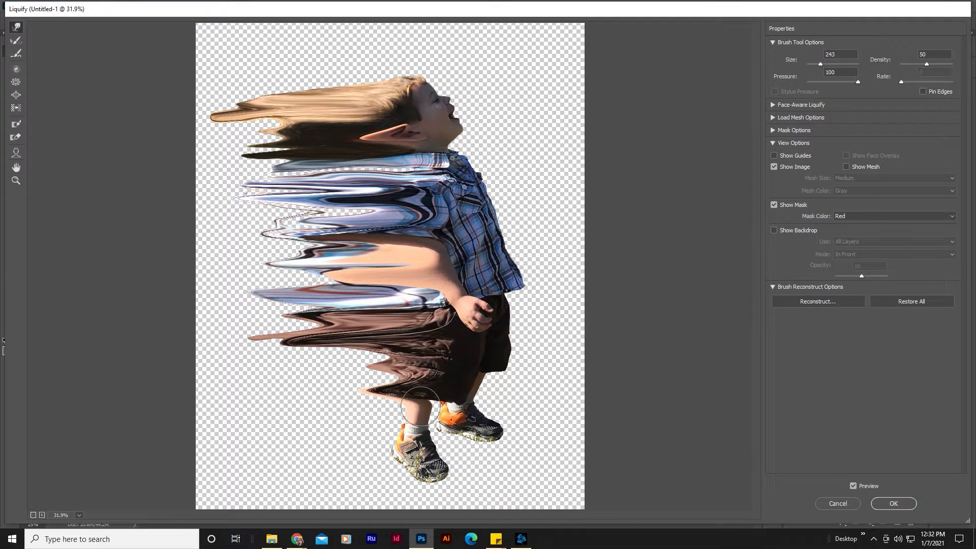
Step: Smear the legs, socks and shoes leftward into streaks with the warp brush
{"action": "left_click_drag", "start_coordinate": [420, 406], "coordinate": [209, 399]}
{"action": "left_click_drag", "start_coordinate": [410, 439], "coordinate": [239, 438]}
{"action": "mouse_move", "coordinate": [442, 460]}
{"action": "left_mouse_down"}
{"action": "mouse_move", "coordinate": [356, 465]}
{"action": "mouse_move", "coordinate": [222, 449]}
{"action": "left_mouse_up"}
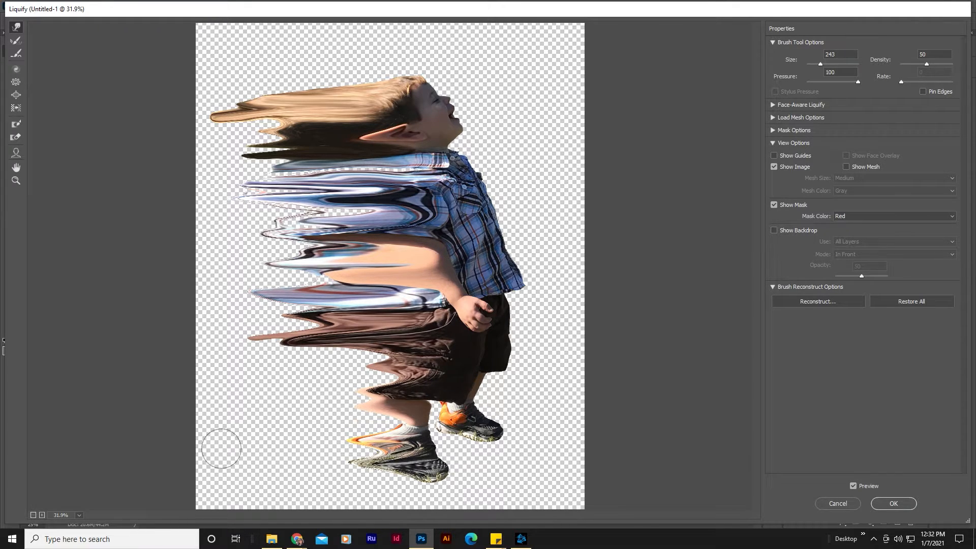
{"action": "left_click_drag", "start_coordinate": [434, 470], "coordinate": [206, 458]}
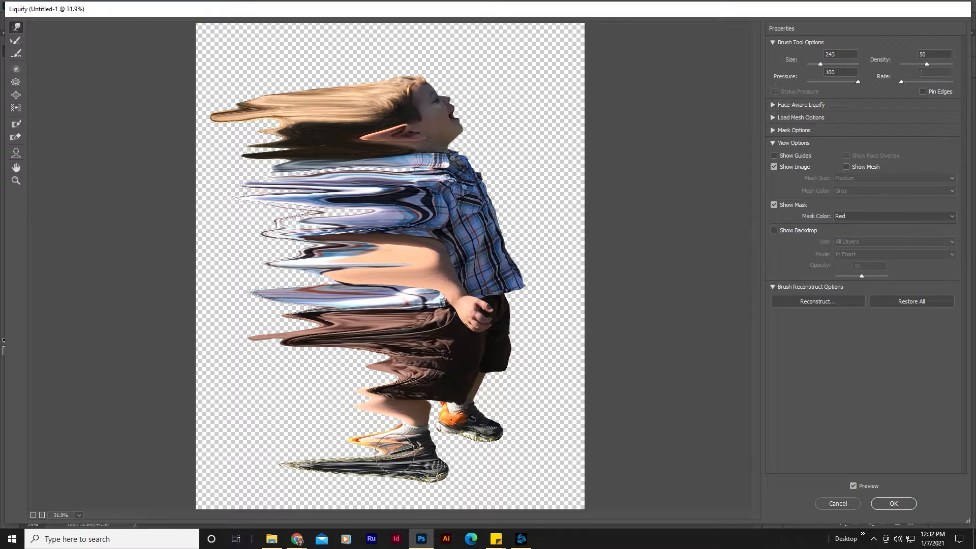
{"action": "left_click_drag", "start_coordinate": [402, 445], "coordinate": [140, 429]}
{"action": "left_click_drag", "start_coordinate": [394, 415], "coordinate": [218, 414]}
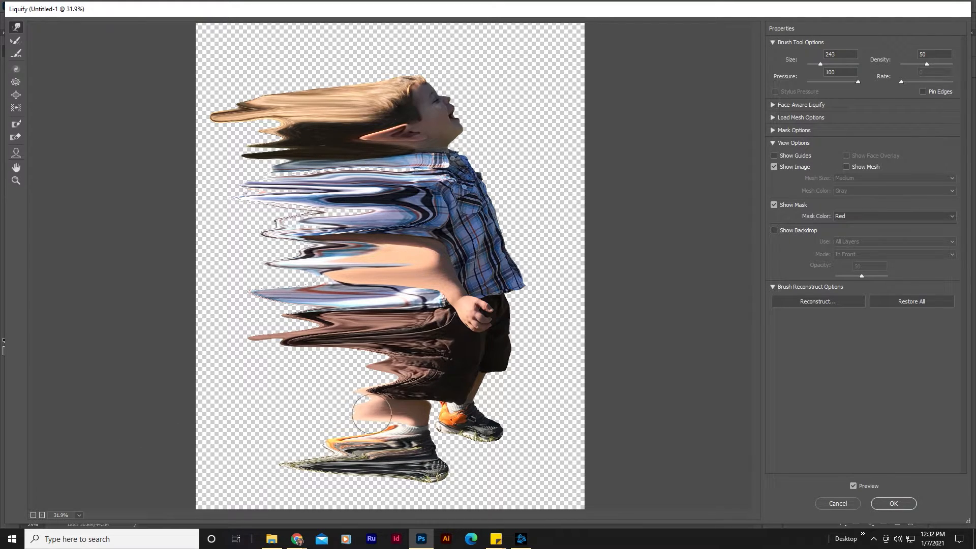
{"action": "left_click_drag", "start_coordinate": [399, 421], "coordinate": [285, 413]}
{"action": "left_click_drag", "start_coordinate": [403, 401], "coordinate": [148, 386]}
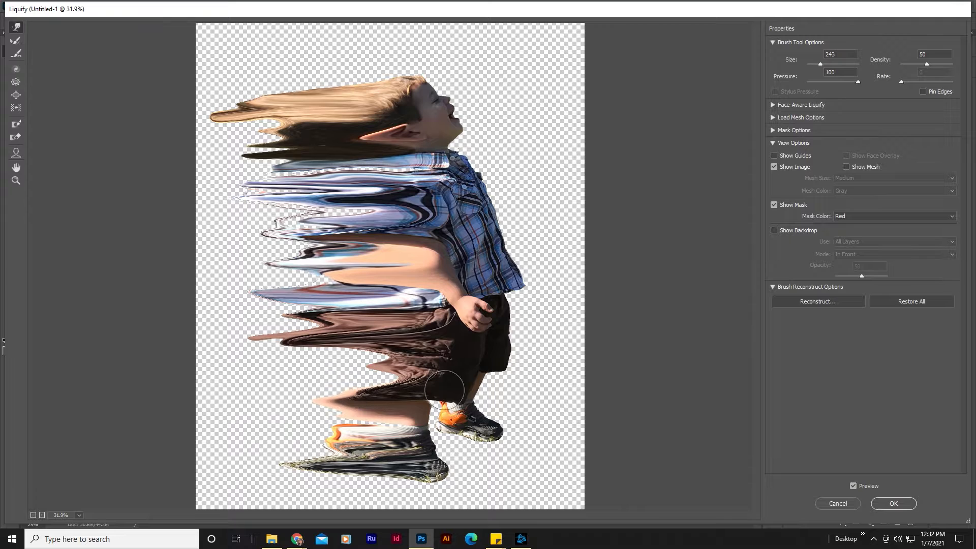
Step: Stretch the lower shorts and knees further leftward, then apply the Liquify changes
{"action": "left_click_drag", "start_coordinate": [435, 382], "coordinate": [252, 365]}
{"action": "left_click_drag", "start_coordinate": [377, 361], "coordinate": [240, 365]}
{"action": "left_click_drag", "start_coordinate": [408, 370], "coordinate": [249, 359]}
{"action": "mouse_move", "coordinate": [380, 384]}
{"action": "left_mouse_down"}
{"action": "mouse_move", "coordinate": [217, 381]}
{"action": "mouse_move", "coordinate": [224, 364]}
{"action": "left_mouse_up"}
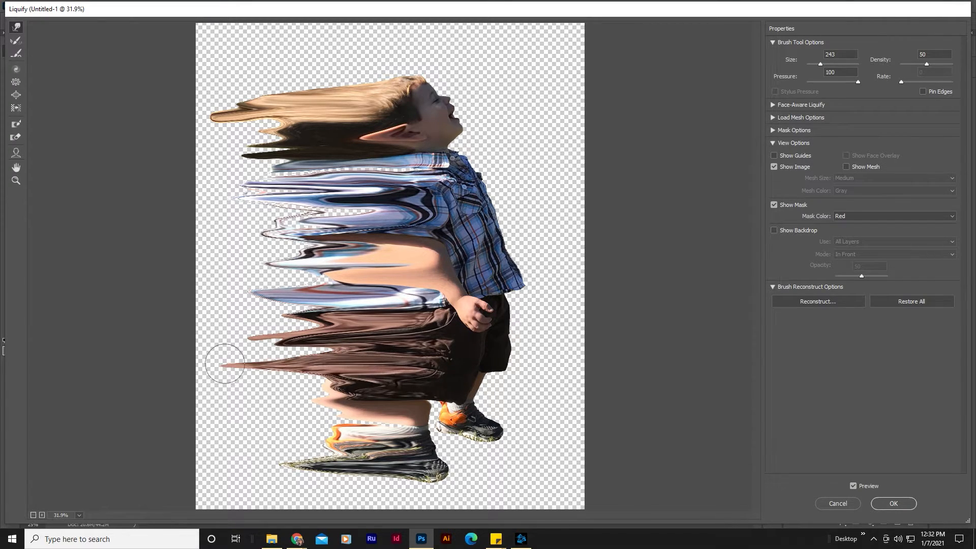
{"action": "left_click_drag", "start_coordinate": [347, 342], "coordinate": [210, 345]}
{"action": "left_click_drag", "start_coordinate": [349, 400], "coordinate": [273, 407]}
{"action": "left_click_drag", "start_coordinate": [368, 374], "coordinate": [256, 376]}
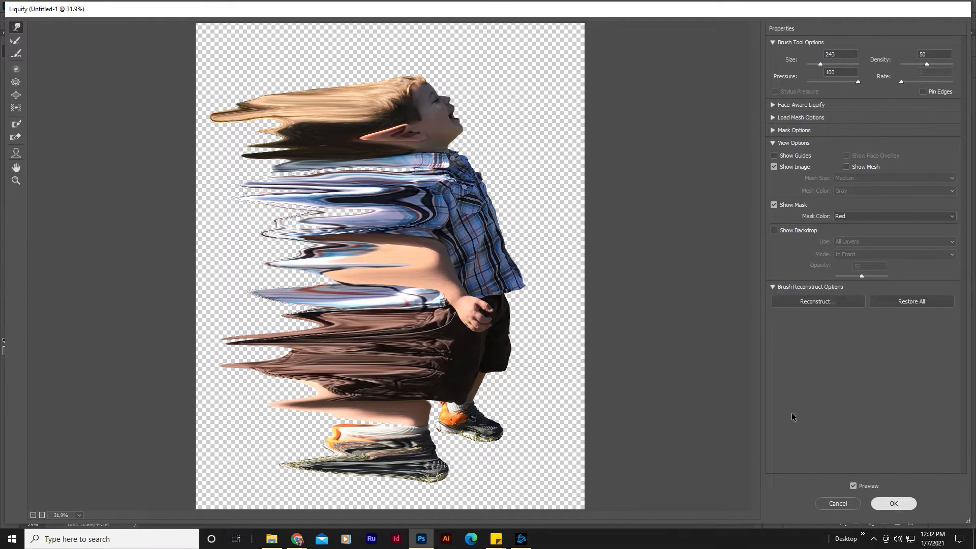
{"action": "left_click", "coordinate": [893, 503]}
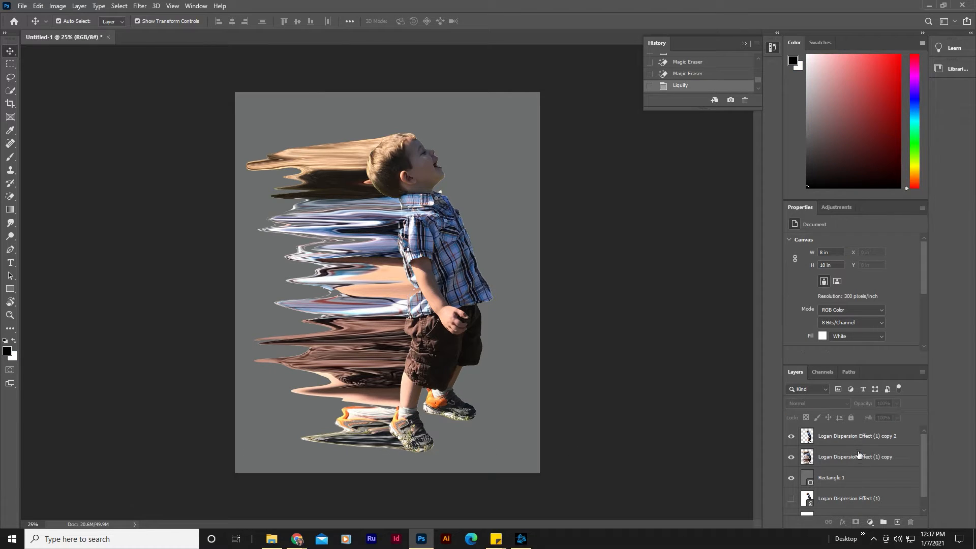
{"action": "left_click", "coordinate": [852, 461]}
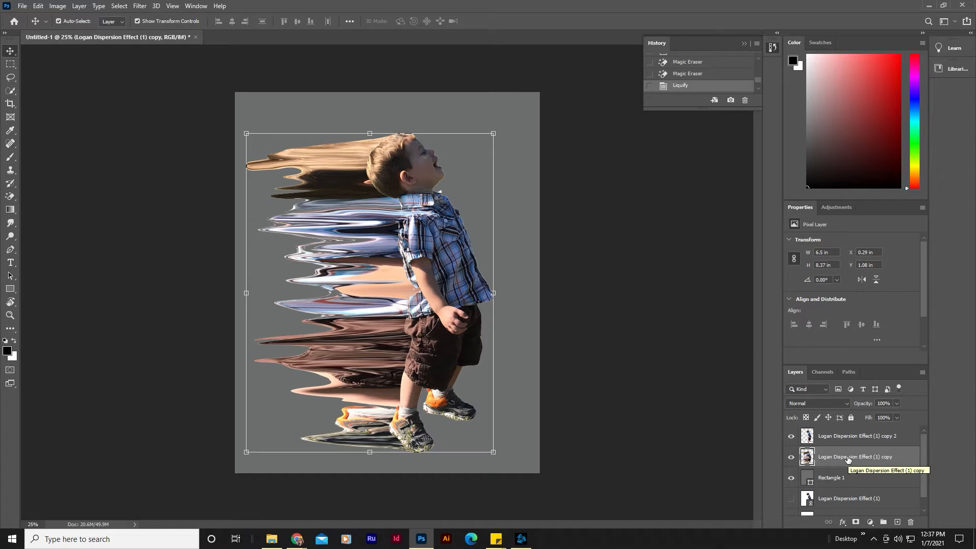
{"action": "left_click", "coordinate": [862, 523]}
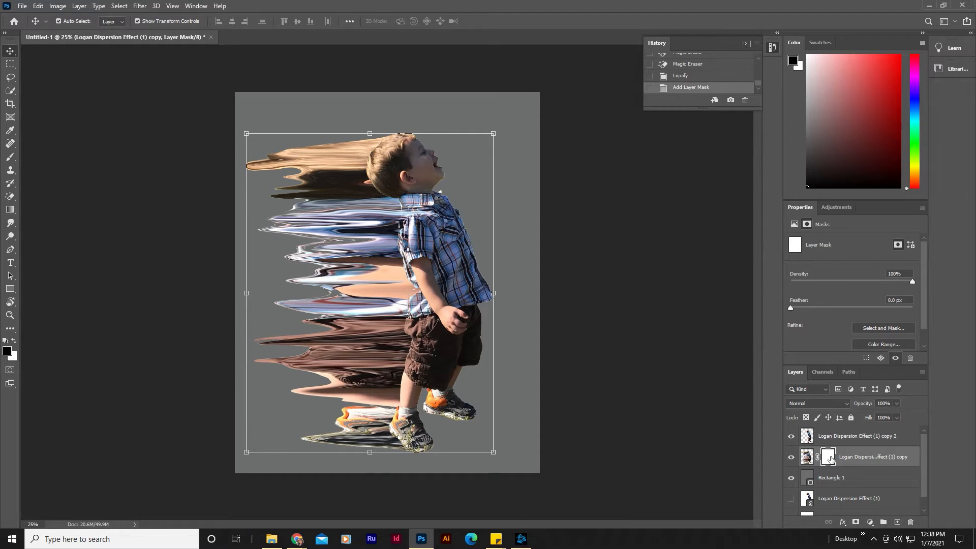
{"action": "key", "text": "ctrl+i"}
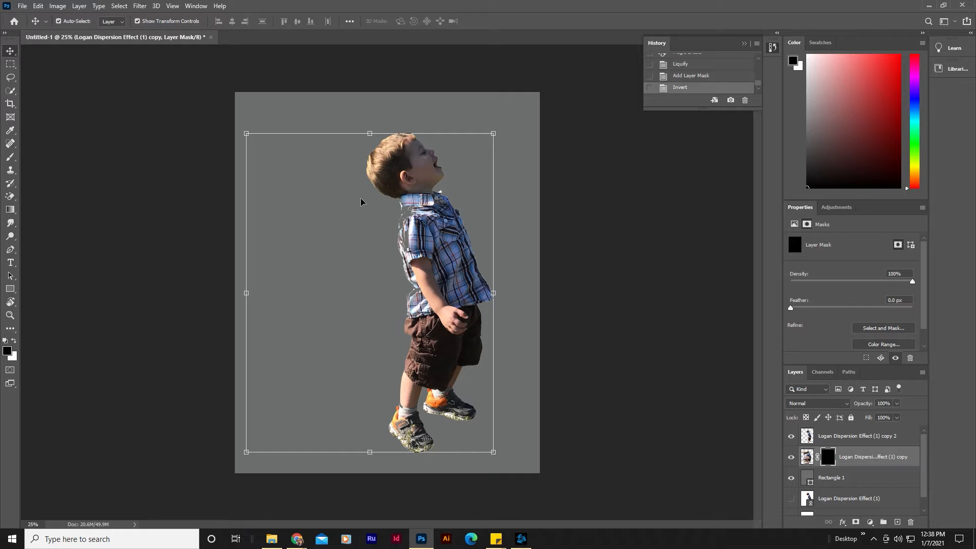
{"action": "key", "text": "ctrl+z"}
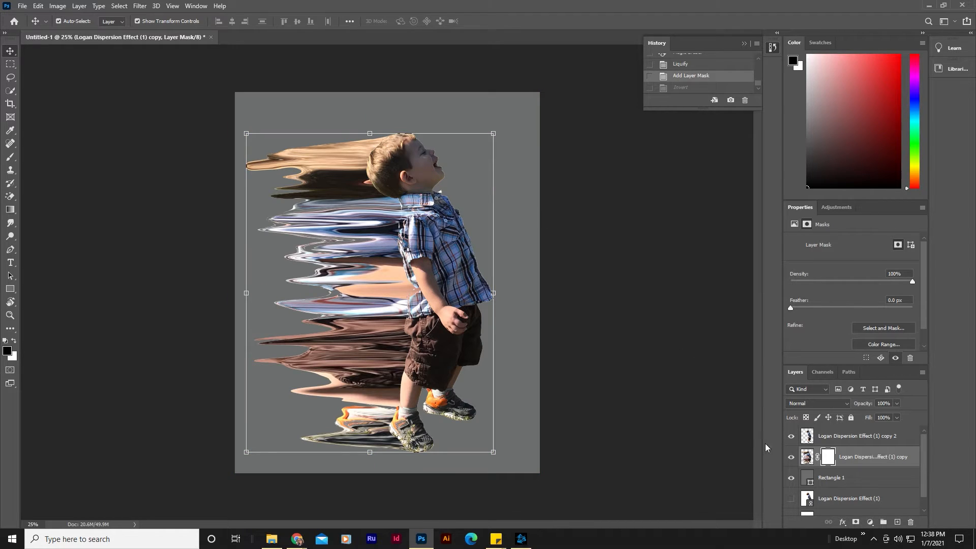
{"action": "key", "text": "ctrl+z"}
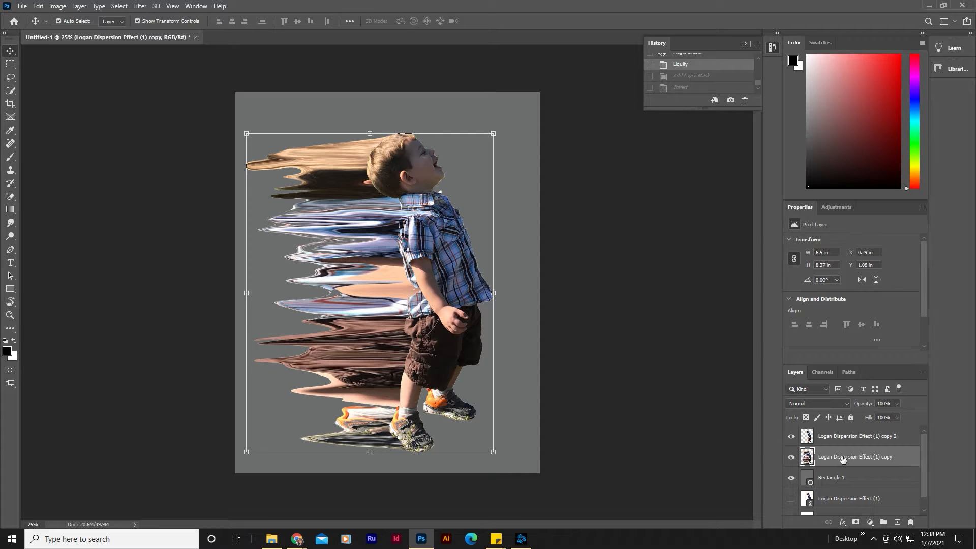
Step: Add a layer mask to the liquified middle copy layer and invert it to black
{"action": "left_click", "coordinate": [846, 442]}
{"action": "left_click", "coordinate": [847, 460]}
{"action": "left_click", "coordinate": [857, 523]}
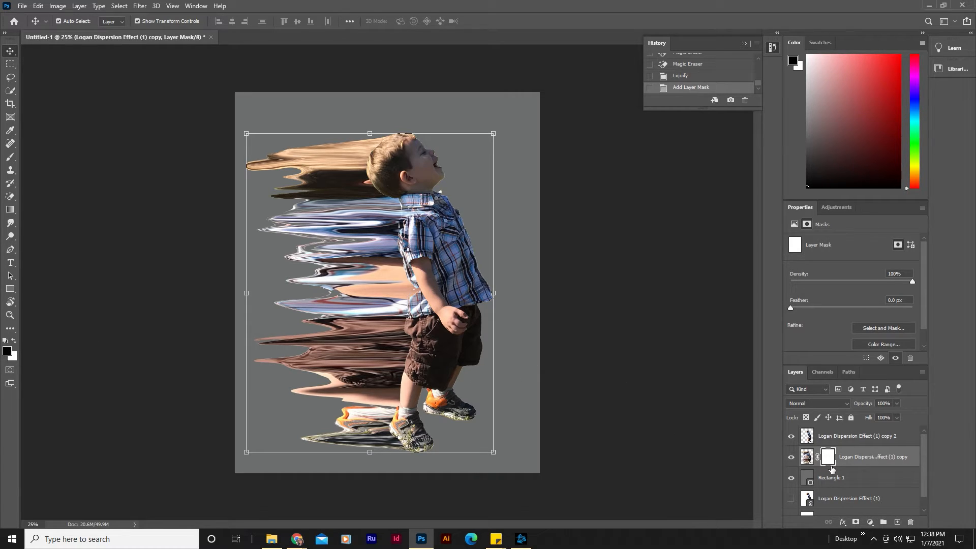
{"action": "key", "text": "ctrl+i"}
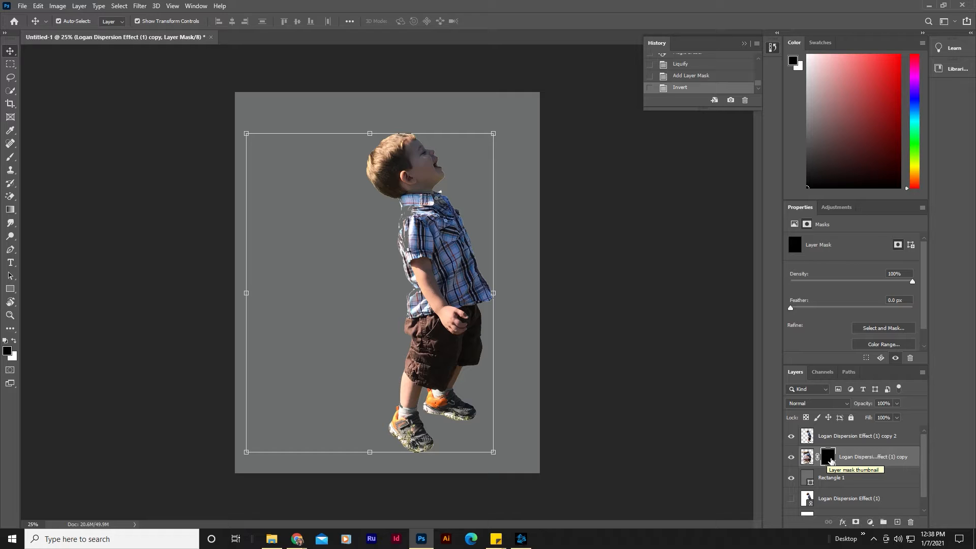
Step: Add a white layer mask to the top copy layer and reselect that layer
{"action": "left_click", "coordinate": [860, 438]}
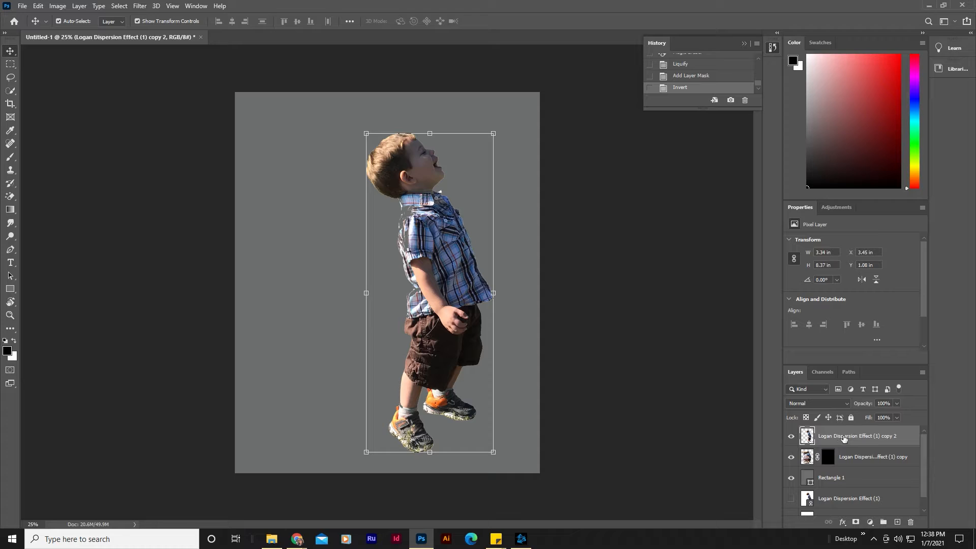
{"action": "left_click", "coordinate": [856, 523]}
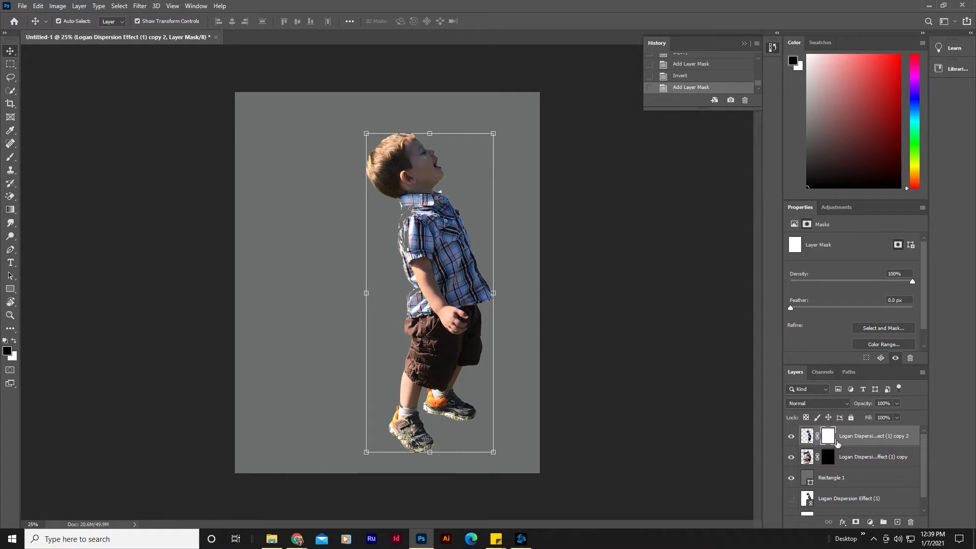
{"action": "left_click", "coordinate": [858, 463]}
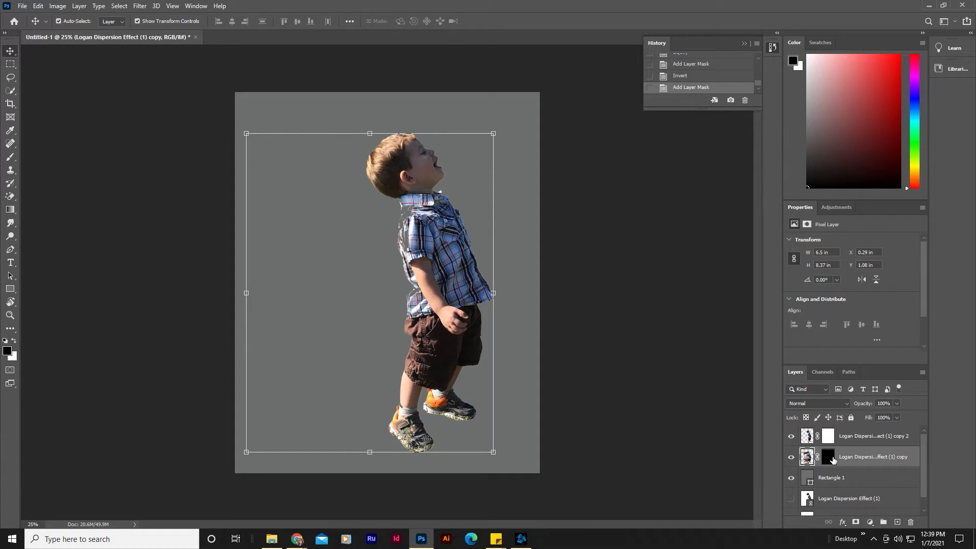
{"action": "left_click", "coordinate": [833, 460]}
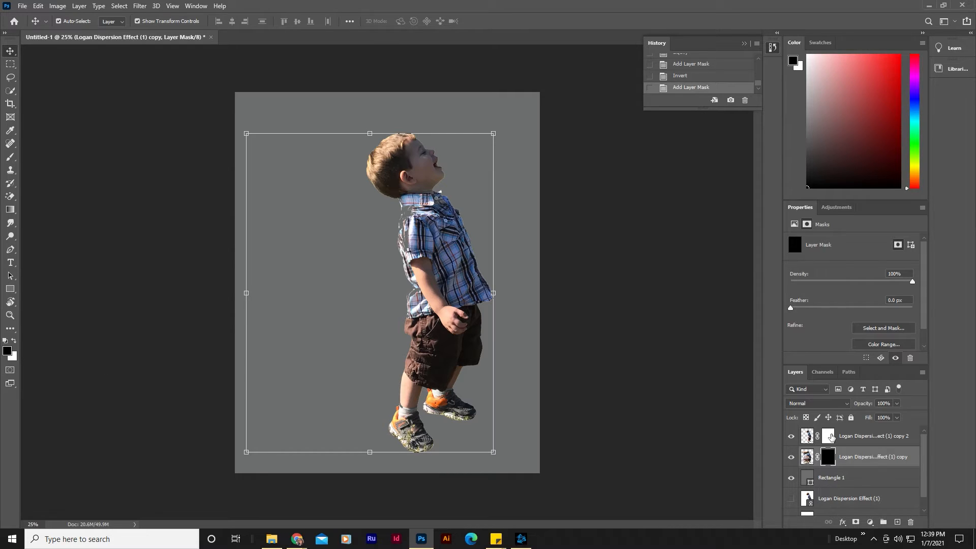
{"action": "left_click", "coordinate": [831, 436]}
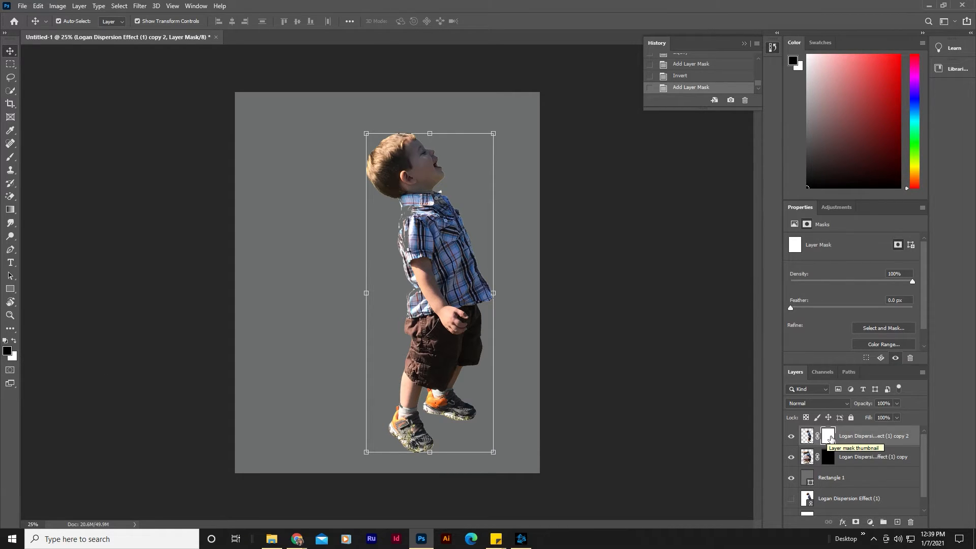
{"action": "left_click", "coordinate": [862, 459]}
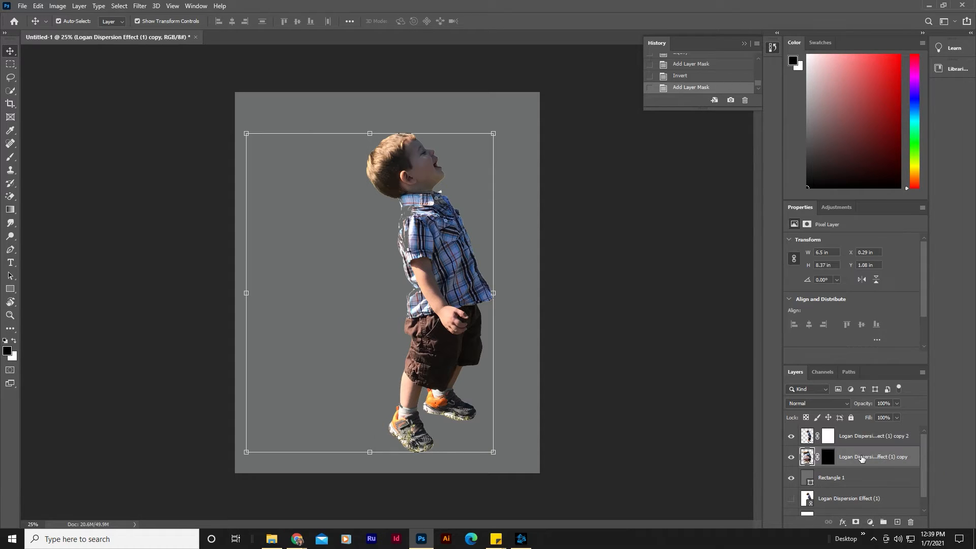
{"action": "left_click", "coordinate": [863, 440]}
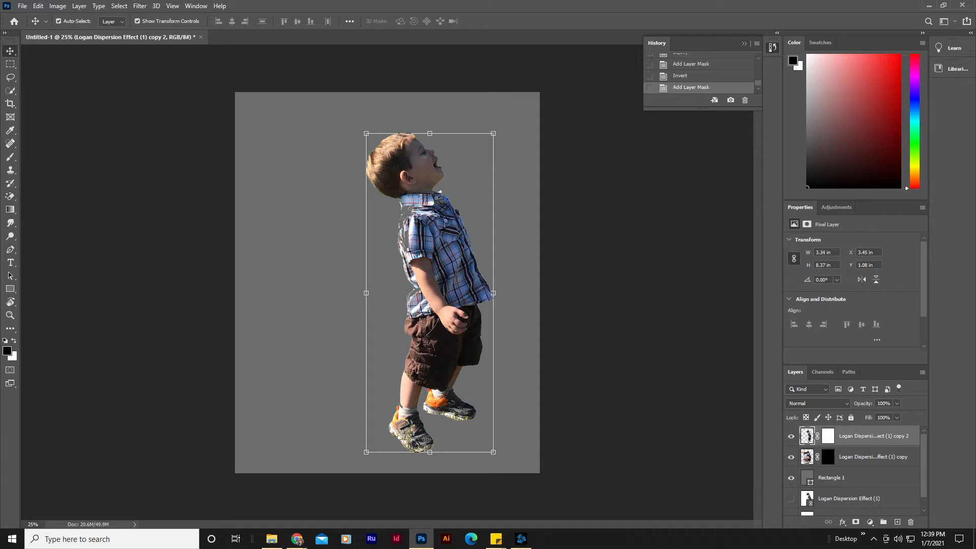
Step: Open the Brushes panel and pick the first Kyle's Spatter Brushes brush under Special Effects Brushes
{"action": "left_click", "coordinate": [297, 539]}
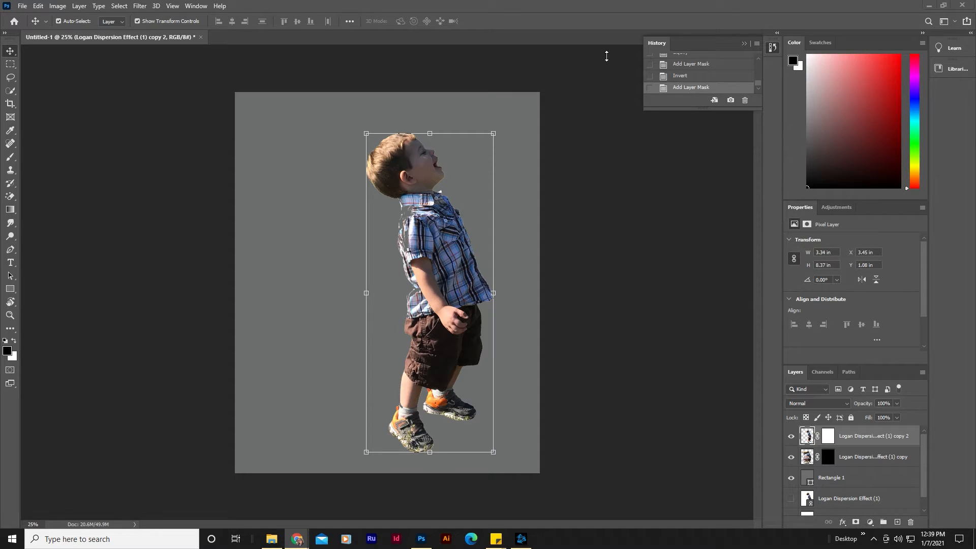
{"action": "left_click", "coordinate": [195, 7]}
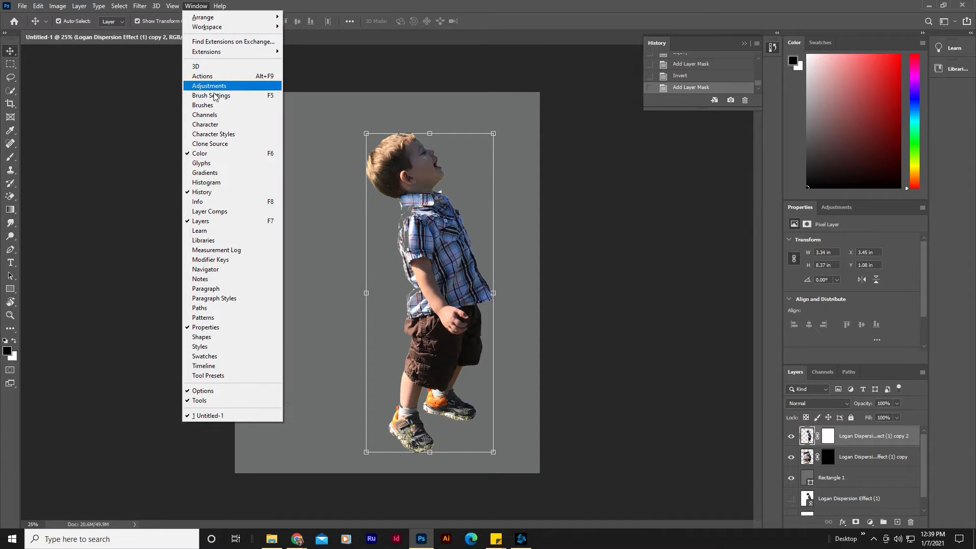
{"action": "left_click", "coordinate": [224, 104]}
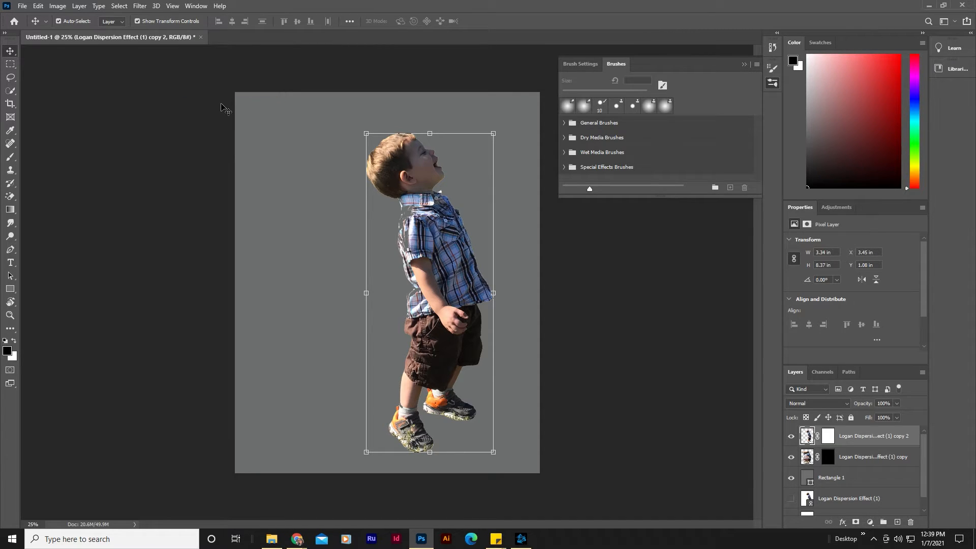
{"action": "left_click", "coordinate": [587, 66]}
{"action": "left_click", "coordinate": [611, 65]}
{"action": "left_click", "coordinate": [623, 170]}
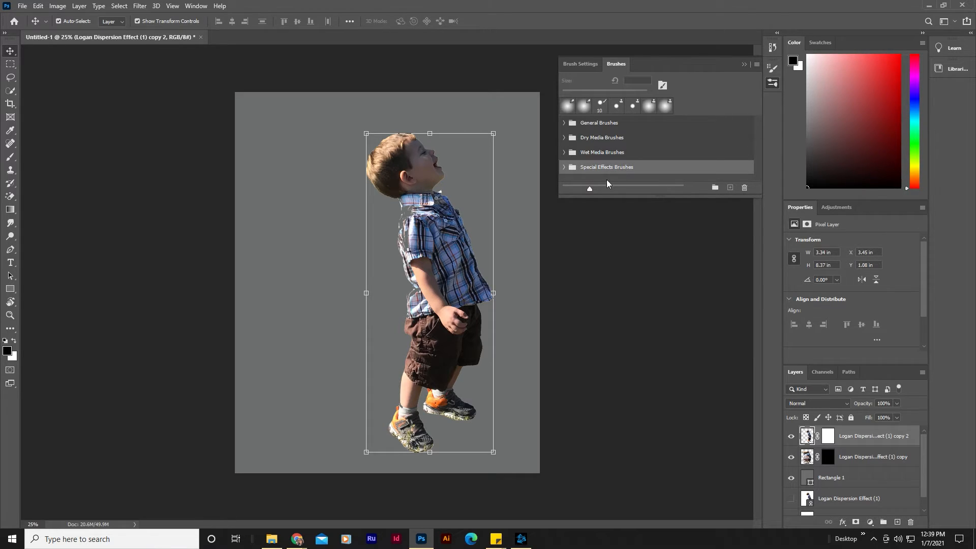
{"action": "left_click", "coordinate": [564, 168]}
{"action": "left_click_drag", "start_coordinate": [620, 202], "coordinate": [616, 300]}
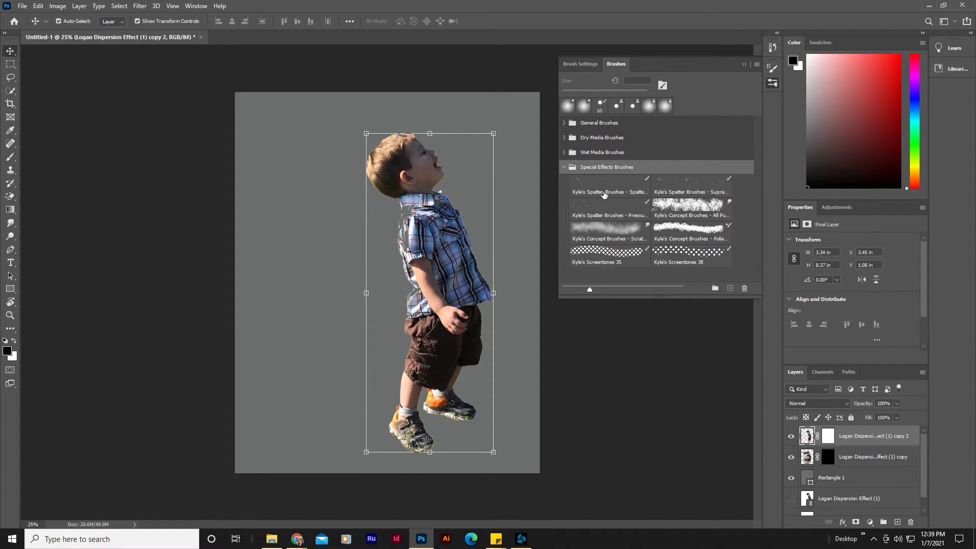
{"action": "left_click", "coordinate": [631, 192]}
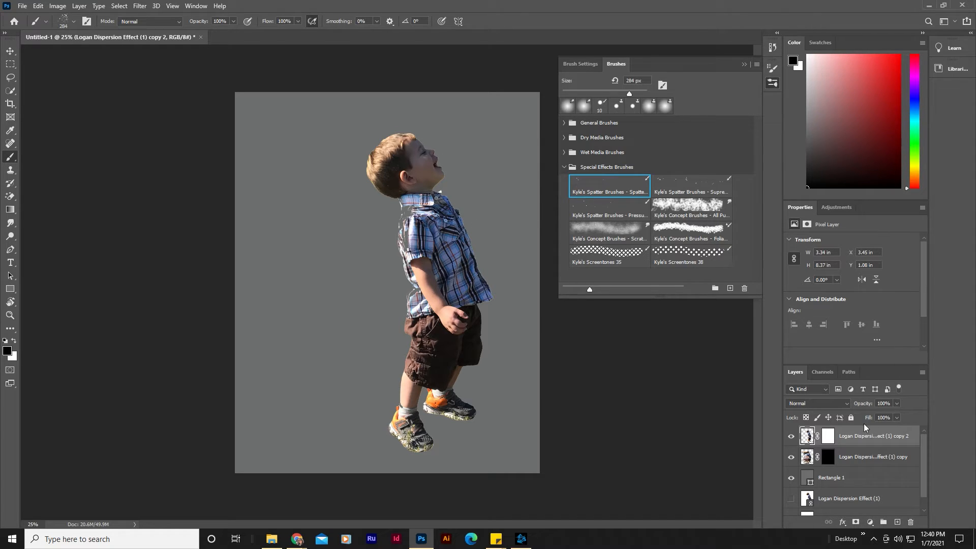
Step: Set the spatter brush tip angle to -16° in Brush Settings, returning to the Brushes panel
{"action": "left_click", "coordinate": [596, 65]}
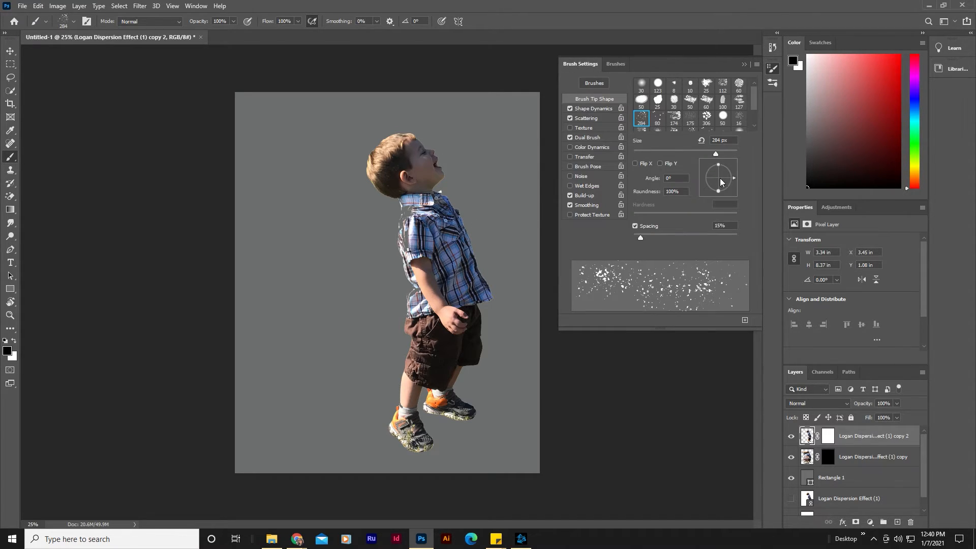
{"action": "left_click_drag", "start_coordinate": [727, 168], "coordinate": [732, 182]}
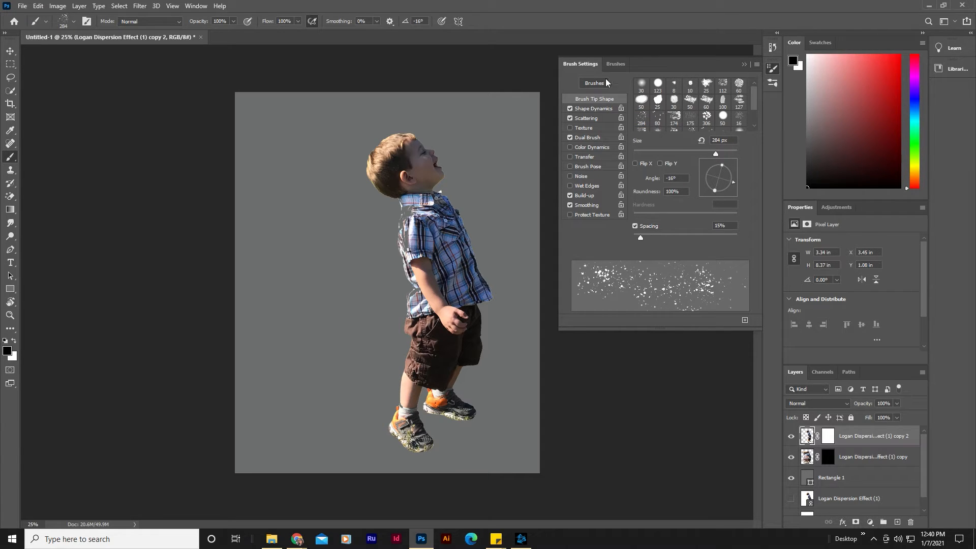
{"action": "left_click", "coordinate": [615, 65]}
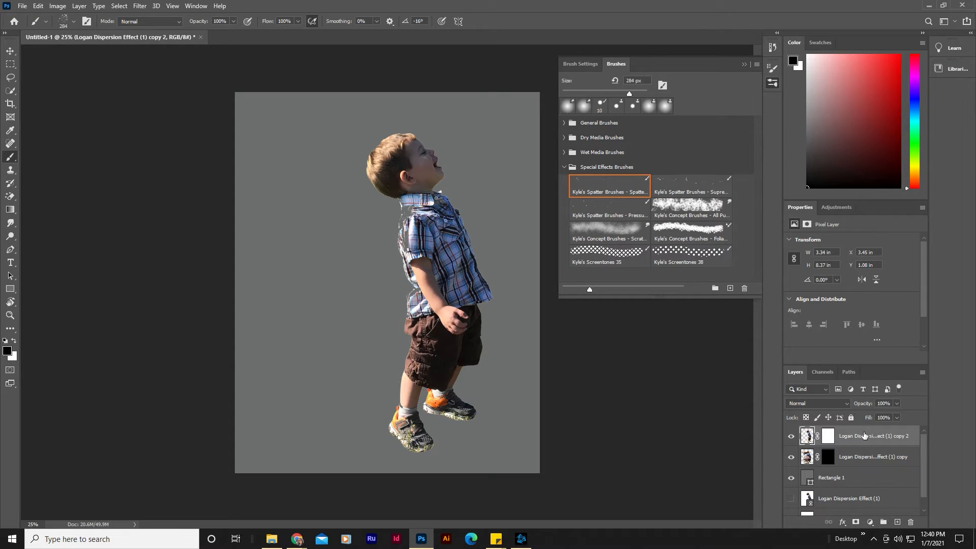
Step: Paint black spatter strokes on the top copy's mask to break up the back of the boy's head, shirt and legs
{"action": "left_click", "coordinate": [833, 440]}
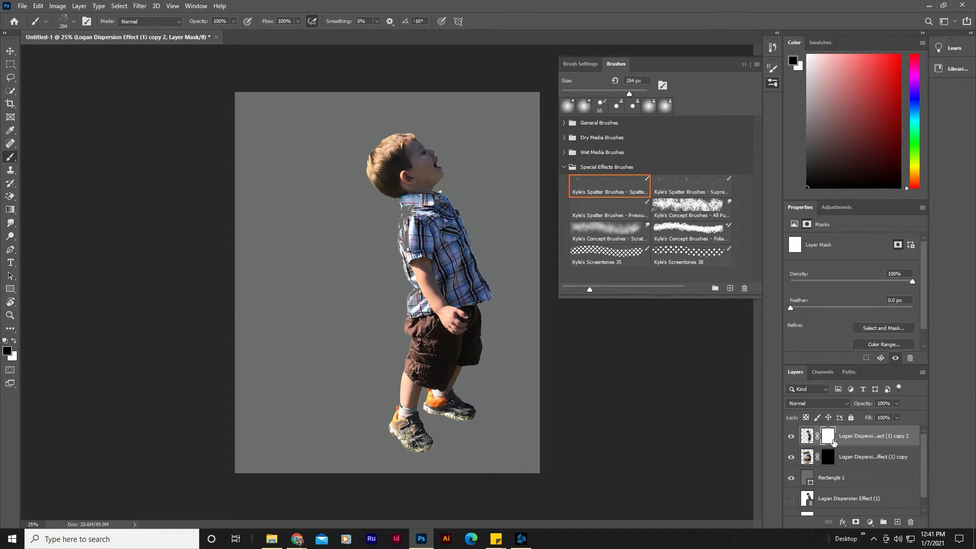
{"action": "mouse_move", "coordinate": [384, 153]}
{"action": "left_mouse_down"}
{"action": "mouse_move", "coordinate": [387, 170]}
{"action": "mouse_move", "coordinate": [376, 173]}
{"action": "mouse_move", "coordinate": [382, 158]}
{"action": "mouse_move", "coordinate": [369, 168]}
{"action": "mouse_move", "coordinate": [375, 184]}
{"action": "left_mouse_up"}
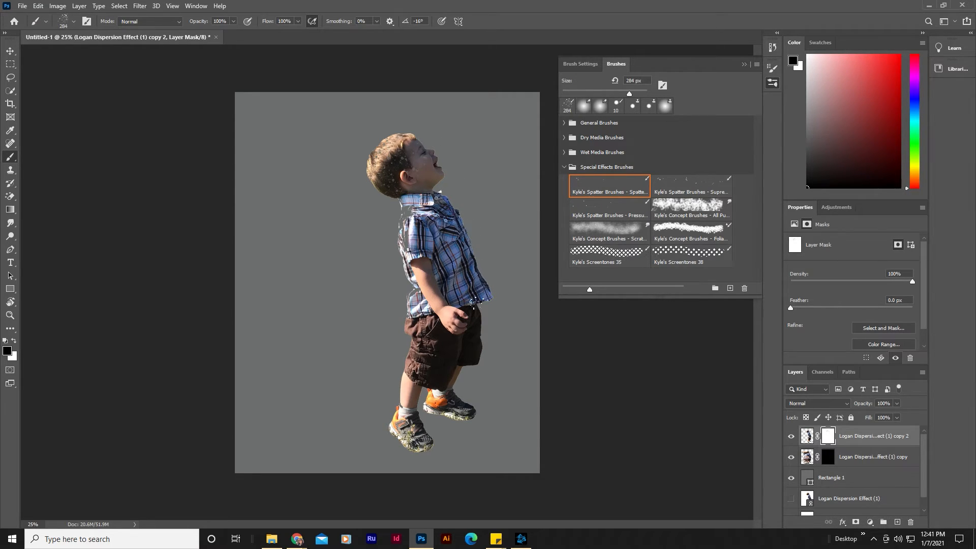
{"action": "left_click_drag", "start_coordinate": [410, 245], "coordinate": [419, 265]}
{"action": "mouse_move", "coordinate": [377, 182]}
{"action": "left_mouse_down"}
{"action": "mouse_move", "coordinate": [369, 175]}
{"action": "mouse_move", "coordinate": [374, 185]}
{"action": "left_mouse_up"}
{"action": "left_click_drag", "start_coordinate": [405, 252], "coordinate": [416, 257]}
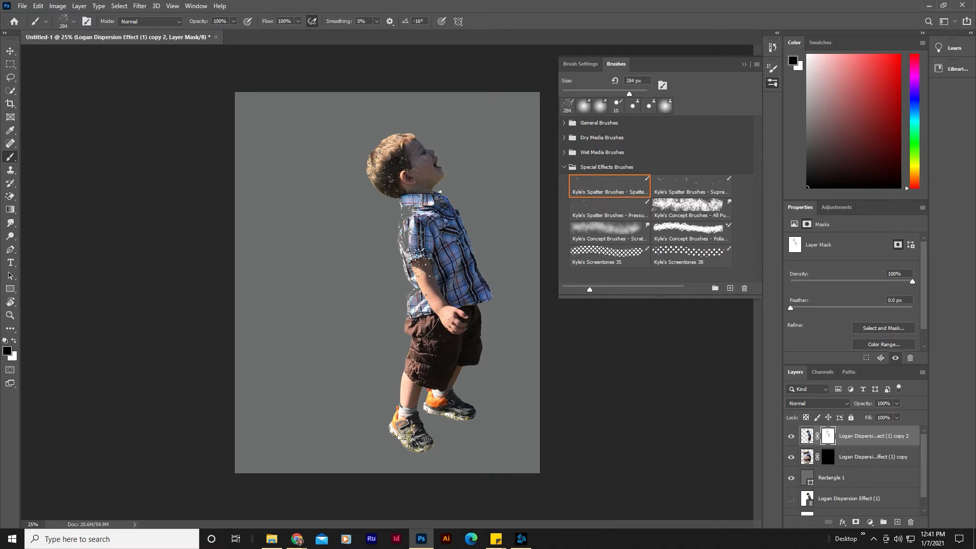
{"action": "left_click_drag", "start_coordinate": [421, 267], "coordinate": [426, 290]}
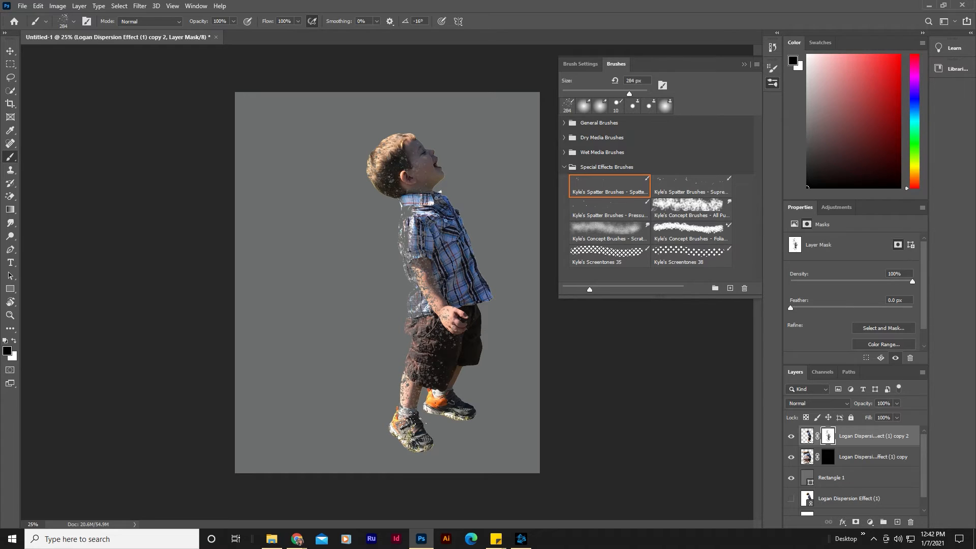
{"action": "left_click", "coordinate": [398, 428]}
{"action": "left_click", "coordinate": [374, 190]}
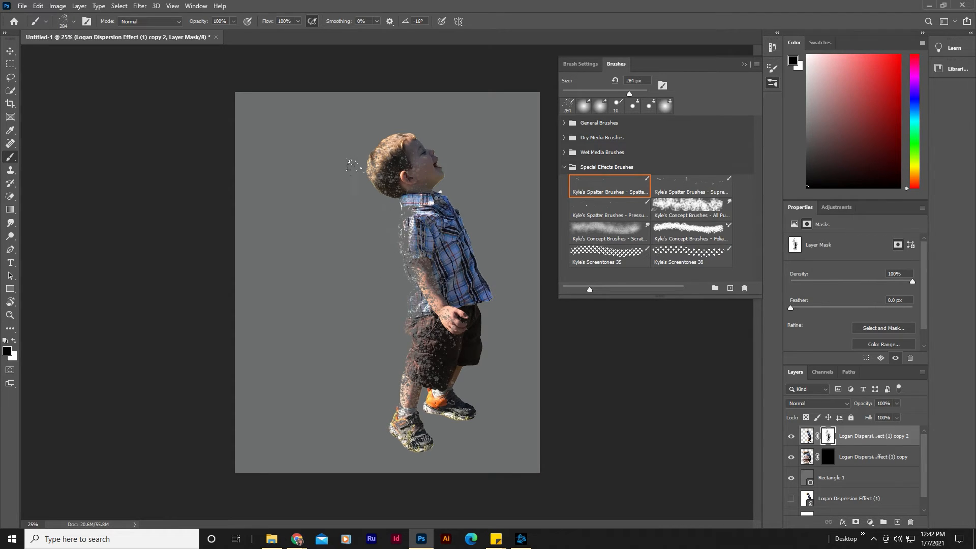
Step: Resize the spatter brush to 91 px, then enlarge it to 243 px
{"action": "left_click", "coordinate": [74, 22]}
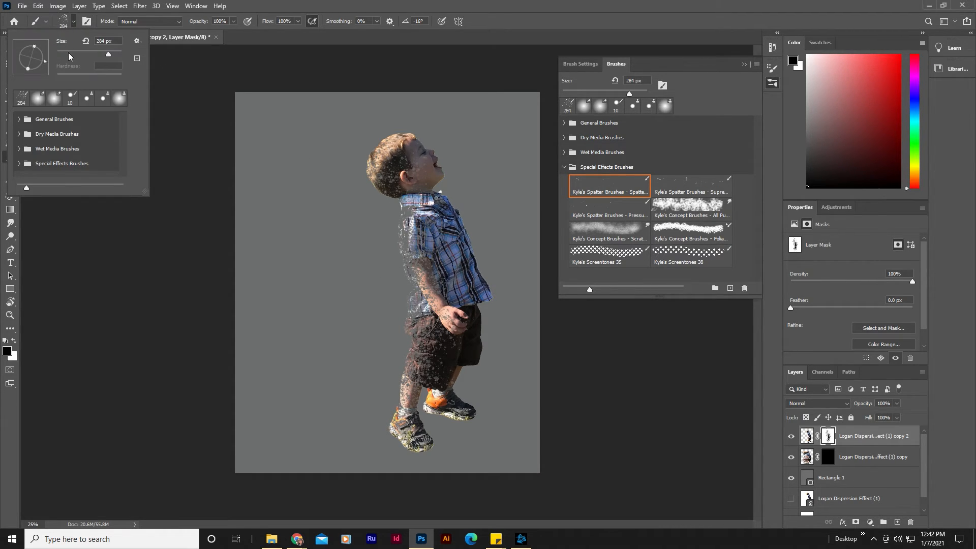
{"action": "left_click_drag", "start_coordinate": [70, 53], "coordinate": [86, 54]}
{"action": "key", "text": "Return"}
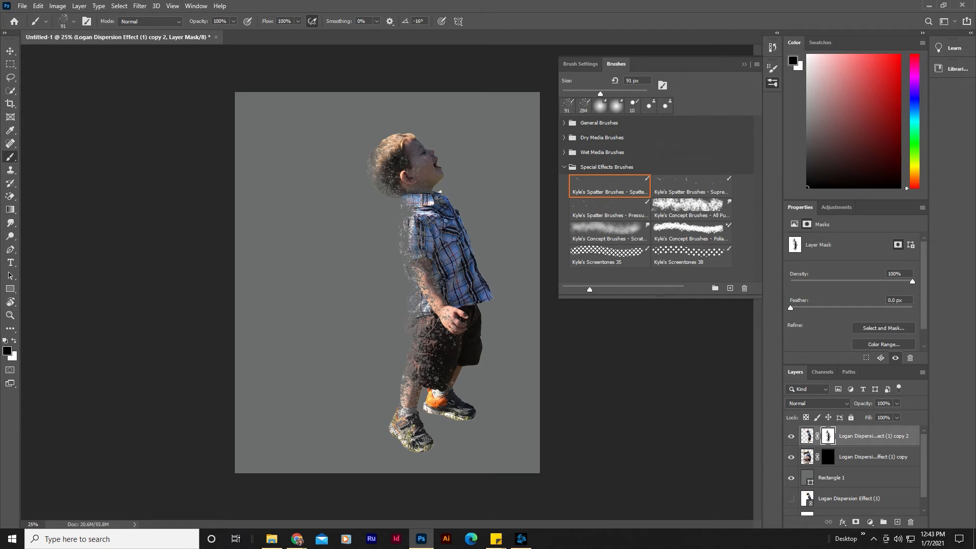
{"action": "left_click", "coordinate": [73, 21]}
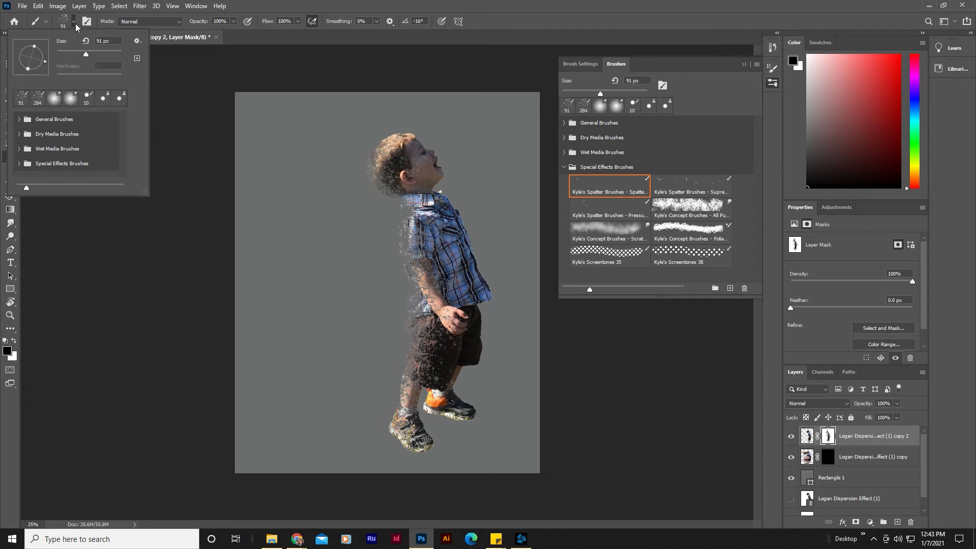
{"action": "left_click_drag", "start_coordinate": [92, 53], "coordinate": [109, 59]}
Step: Select the middle copy's black mask, switch the foreground to white, and stamp spatter to reveal particles drifting left of the boy
{"action": "left_click", "coordinate": [858, 458]}
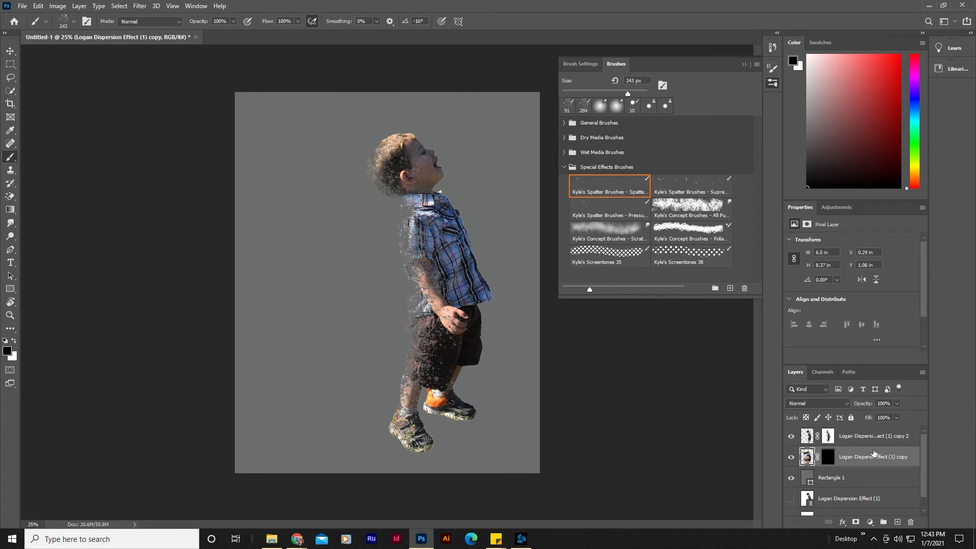
{"action": "left_click", "coordinate": [832, 458]}
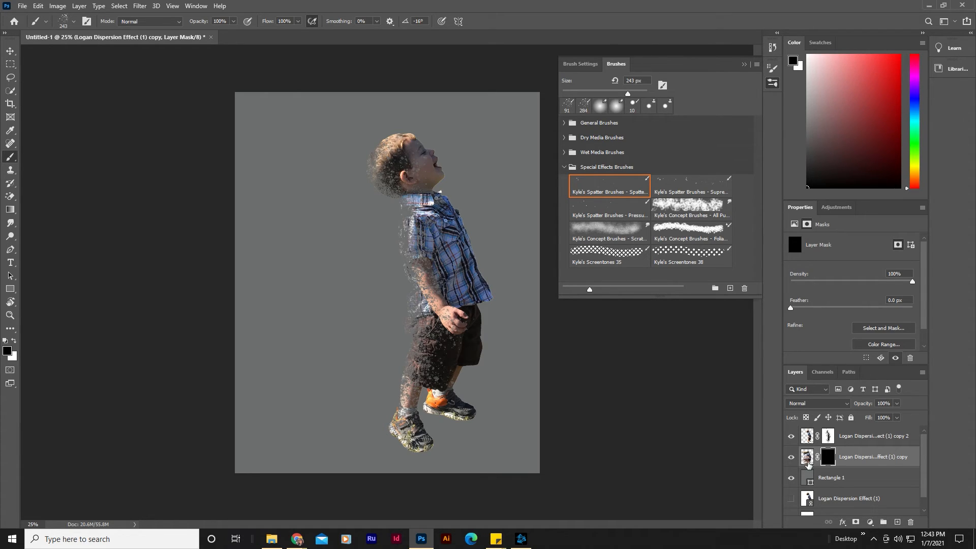
{"action": "left_click", "coordinate": [14, 340]}
{"action": "left_click", "coordinate": [14, 341]}
{"action": "left_click", "coordinate": [14, 340]}
{"action": "left_click", "coordinate": [380, 258]}
{"action": "left_click", "coordinate": [366, 234]}
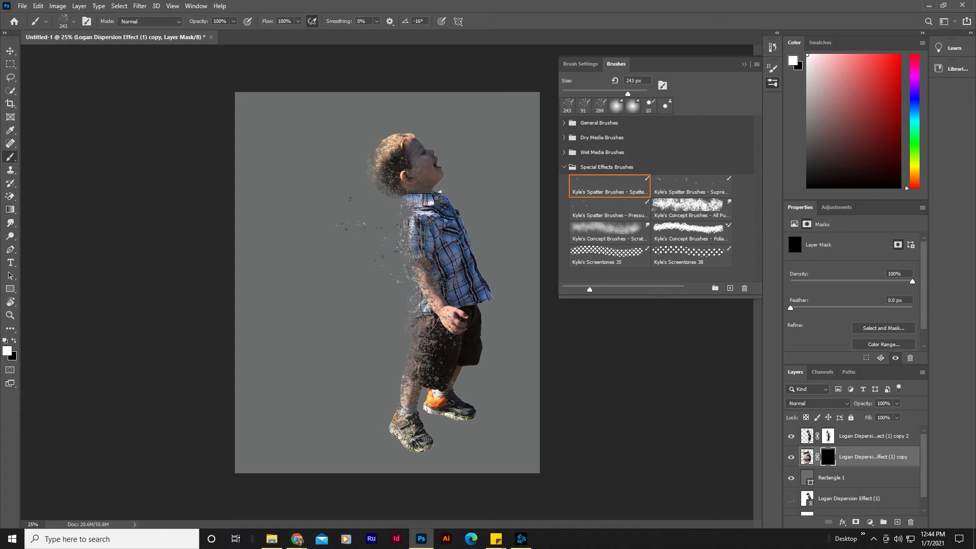
{"action": "left_click", "coordinate": [371, 190]}
{"action": "left_click", "coordinate": [344, 204]}
{"action": "left_click", "coordinate": [311, 232]}
{"action": "left_click", "coordinate": [323, 275]}
{"action": "left_click", "coordinate": [270, 157]}
{"action": "left_click", "coordinate": [288, 229]}
{"action": "left_click", "coordinate": [260, 289]}
{"action": "left_click", "coordinate": [311, 326]}
{"action": "left_click", "coordinate": [325, 335]}
{"action": "left_click", "coordinate": [300, 356]}
{"action": "left_click", "coordinate": [327, 394]}
{"action": "left_click", "coordinate": [284, 375]}
{"action": "left_click", "coordinate": [310, 403]}
{"action": "left_click", "coordinate": [336, 437]}
{"action": "left_click", "coordinate": [380, 406]}
{"action": "left_click", "coordinate": [355, 395]}
{"action": "left_click", "coordinate": [358, 312]}
{"action": "left_click", "coordinate": [379, 262]}
{"action": "left_click", "coordinate": [352, 286]}
{"action": "left_click", "coordinate": [375, 252]}
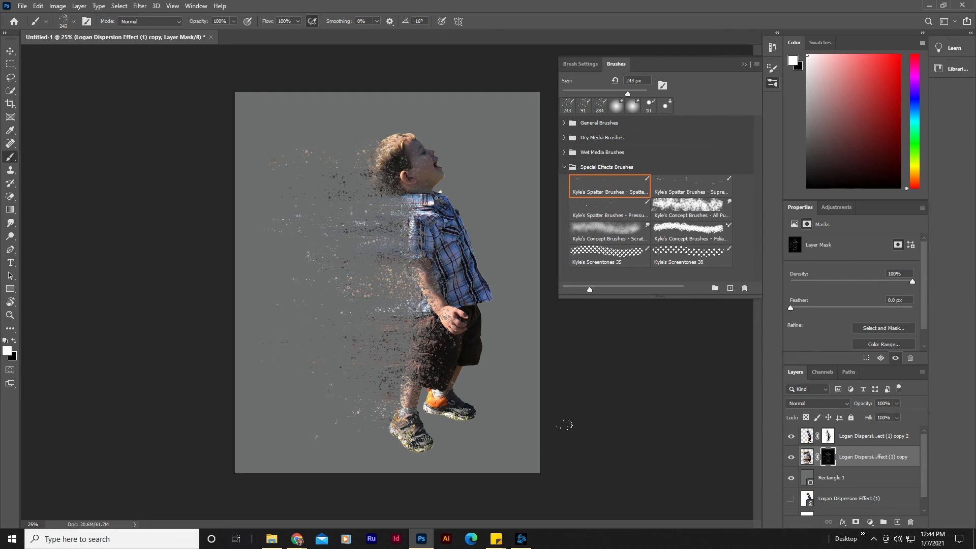
Step: Save the image as a JPEG named Logan Dispersion Complete on the Desktop
{"action": "left_click", "coordinate": [819, 479]}
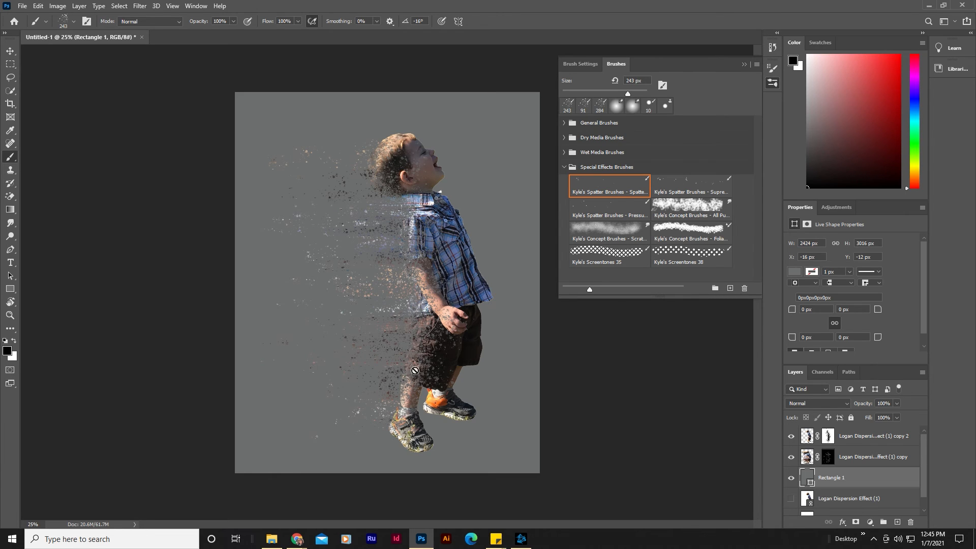
{"action": "left_click", "coordinate": [8, 51]}
{"action": "left_click", "coordinate": [109, 116]}
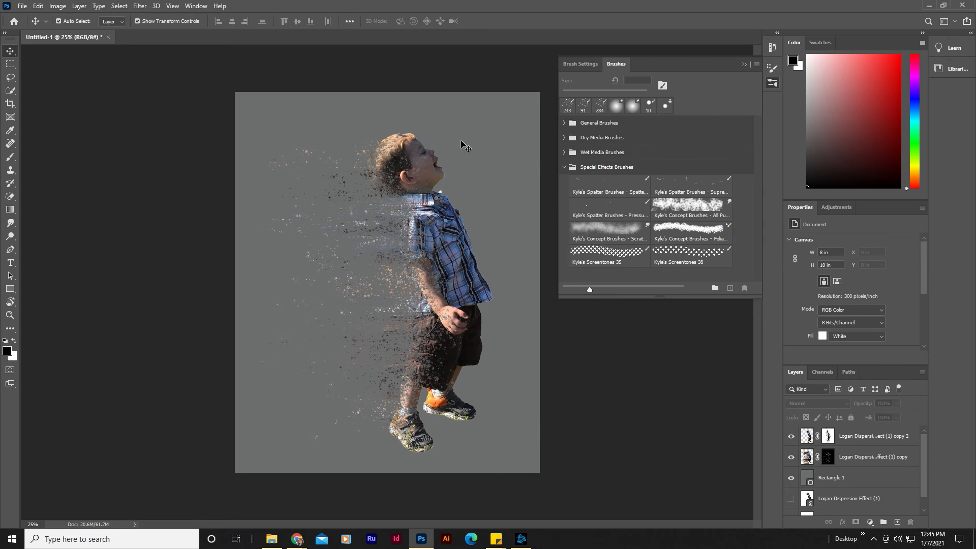
{"action": "left_click", "coordinate": [22, 6]}
{"action": "left_click", "coordinate": [49, 128]}
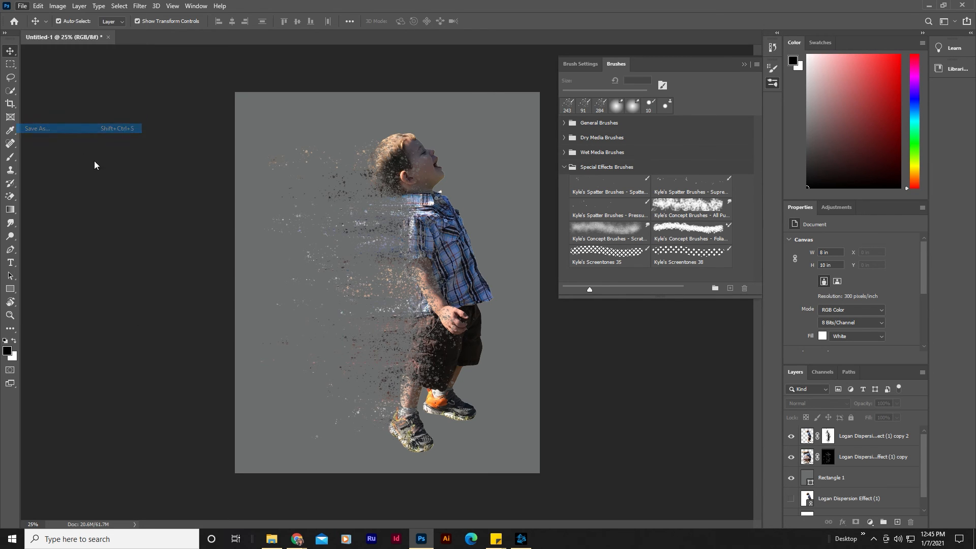
{"action": "left_click", "coordinate": [127, 236]}
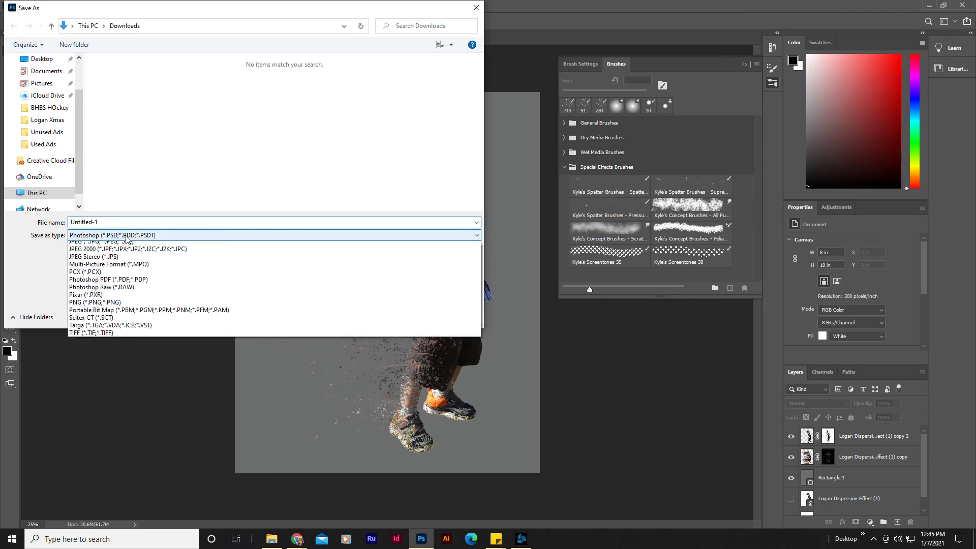
{"action": "left_click", "coordinate": [135, 314]}
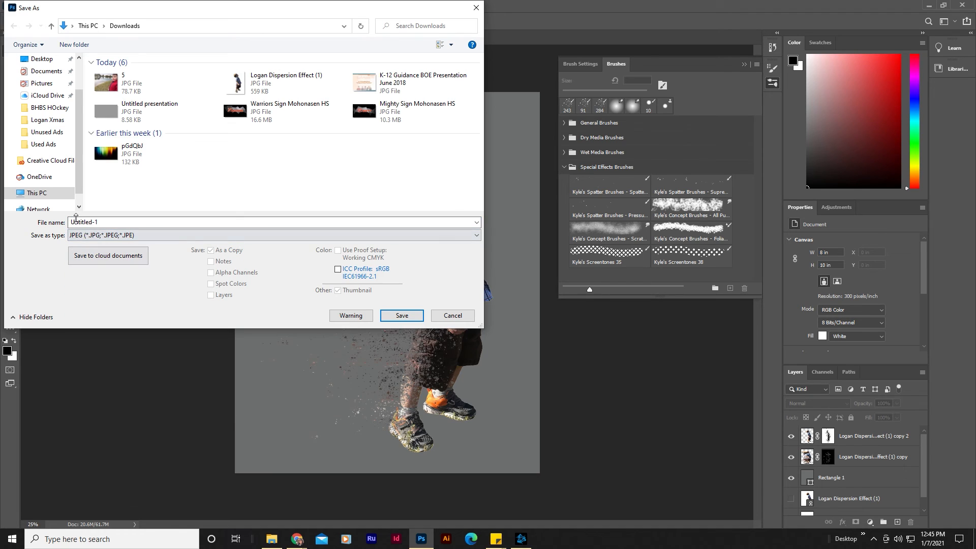
{"action": "left_click", "coordinate": [121, 228]}
{"action": "type", "text": "Logan Disper"}
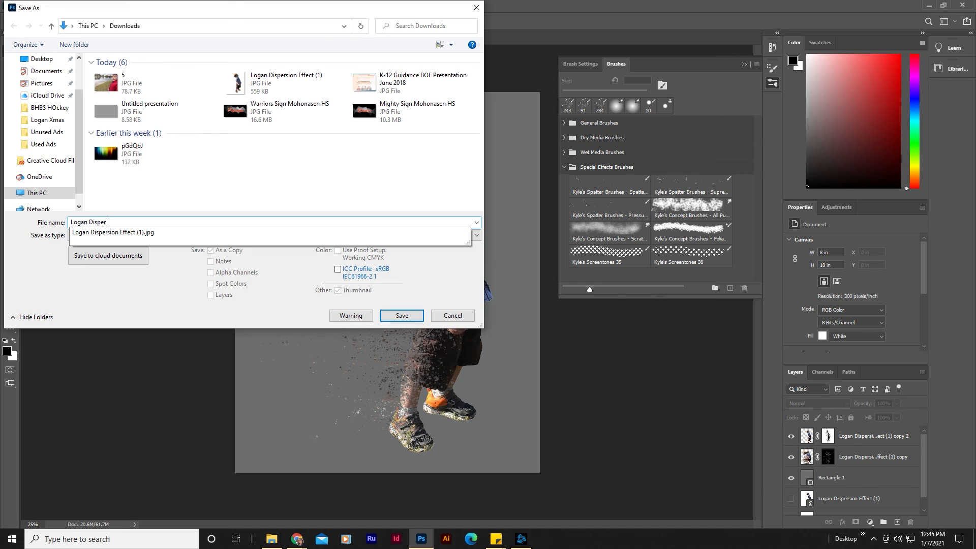
{"action": "type", "text": "sion Complete"}
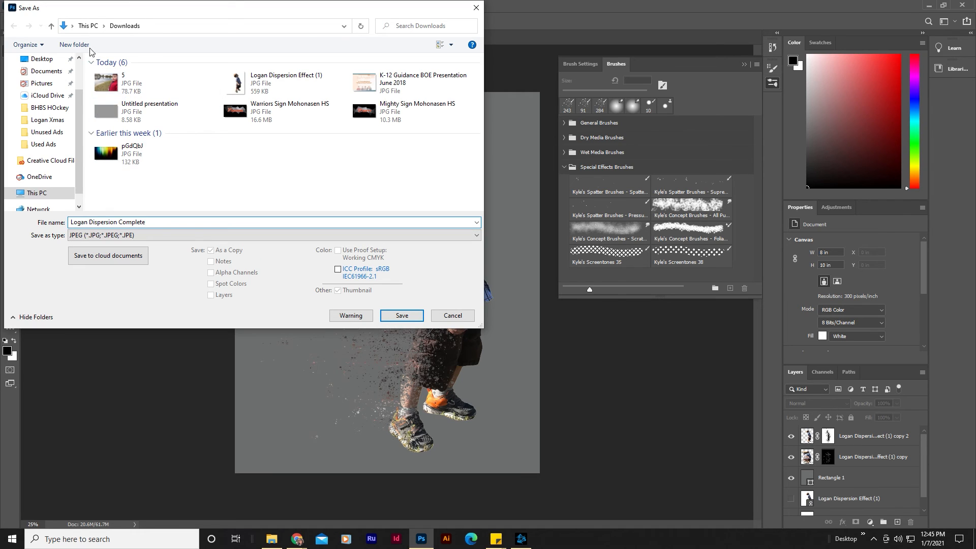
{"action": "left_click", "coordinate": [42, 59]}
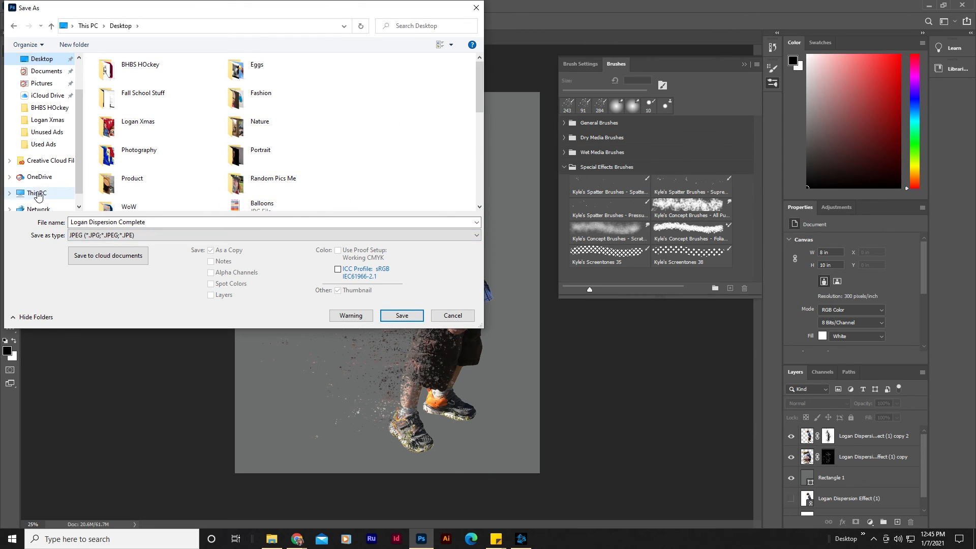
{"action": "left_click", "coordinate": [401, 315]}
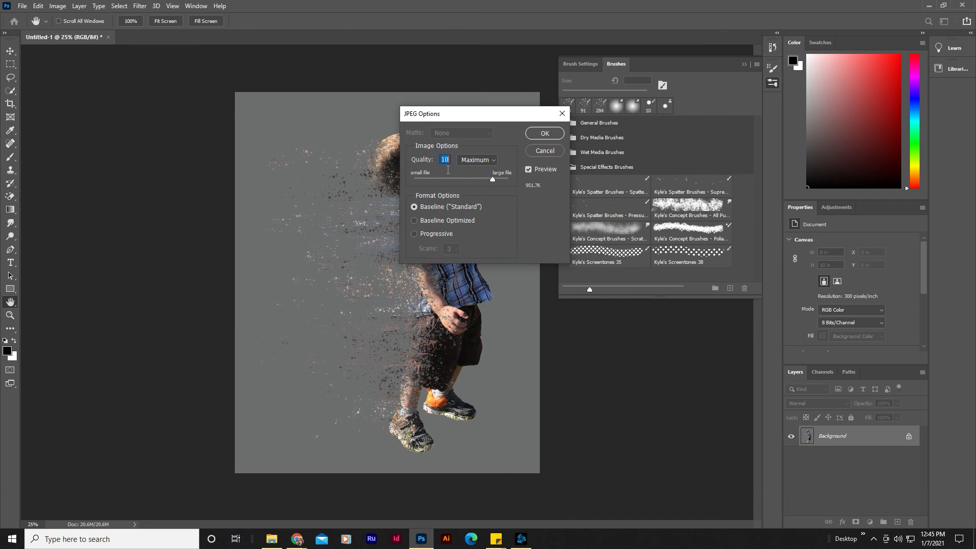
{"action": "left_click_drag", "start_coordinate": [493, 178], "coordinate": [487, 181]}
{"action": "left_click", "coordinate": [542, 134]}
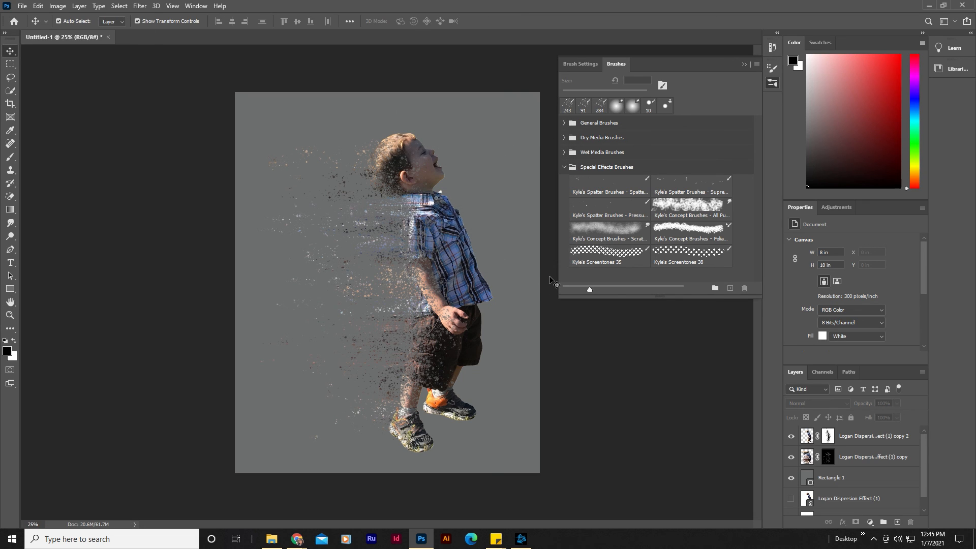
Step: Preview the saved JPEG in Photos, close it, and collapse the Brushes panel
{"action": "left_click", "coordinate": [281, 537]}
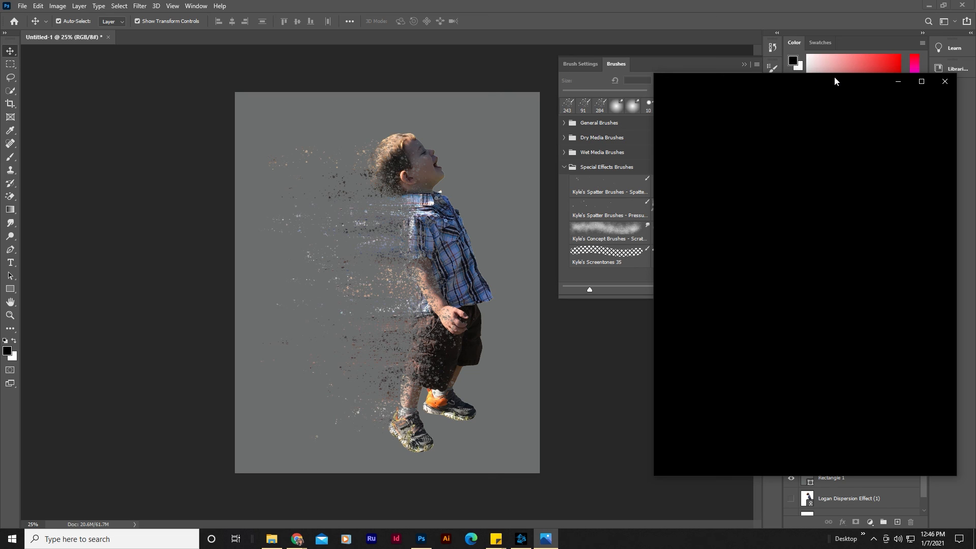
{"action": "mouse_move", "coordinate": [849, 77]}
{"action": "left_mouse_down"}
{"action": "mouse_move", "coordinate": [625, 38]}
{"action": "mouse_move", "coordinate": [536, 35]}
{"action": "left_mouse_up"}
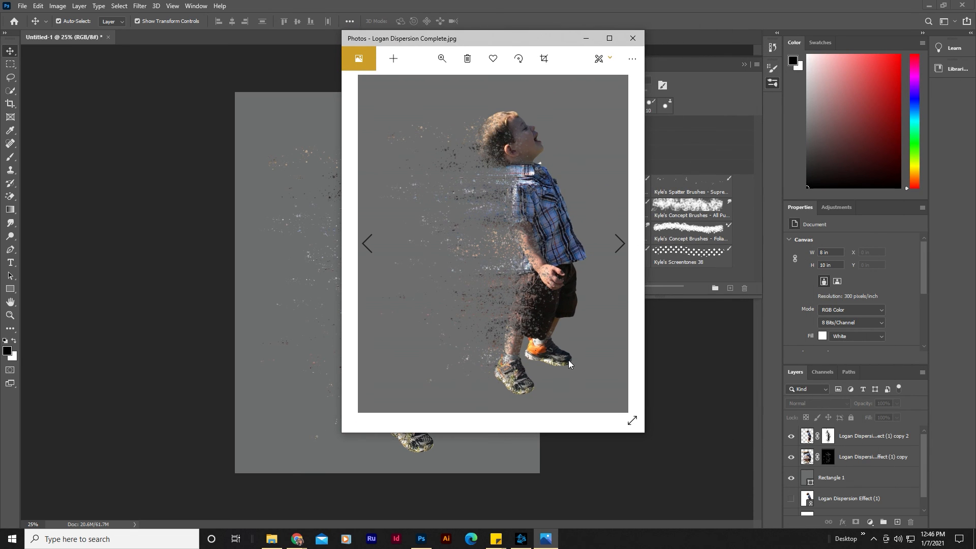
{"action": "left_click", "coordinate": [633, 36]}
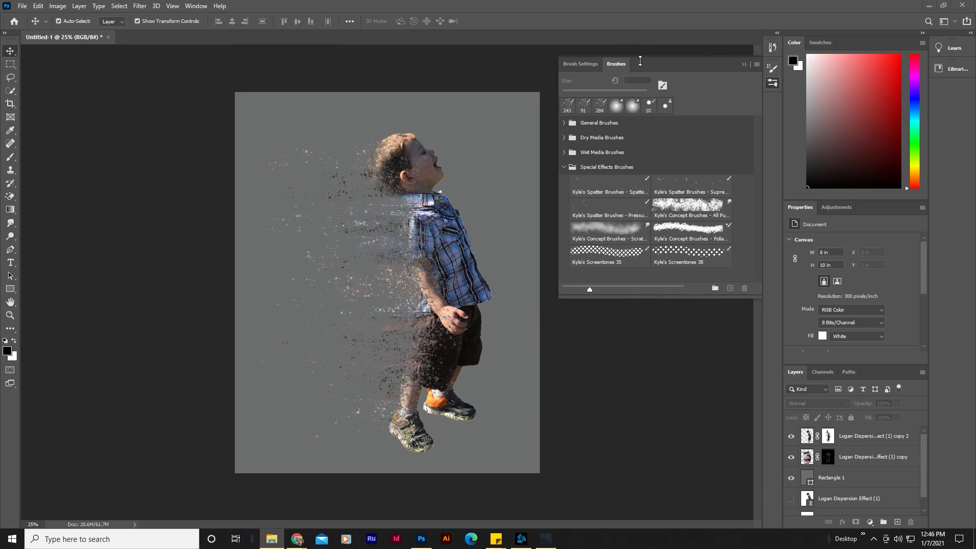
{"action": "left_click", "coordinate": [744, 64]}
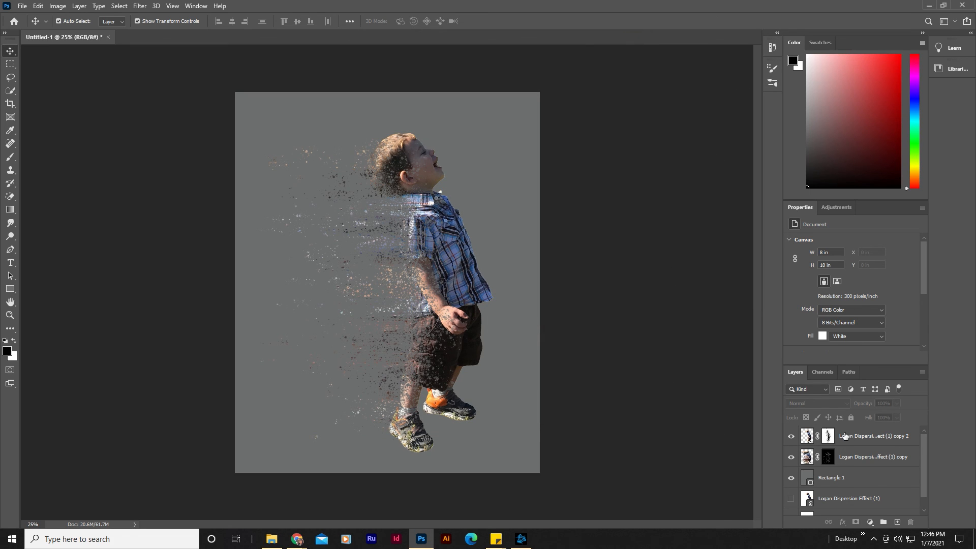